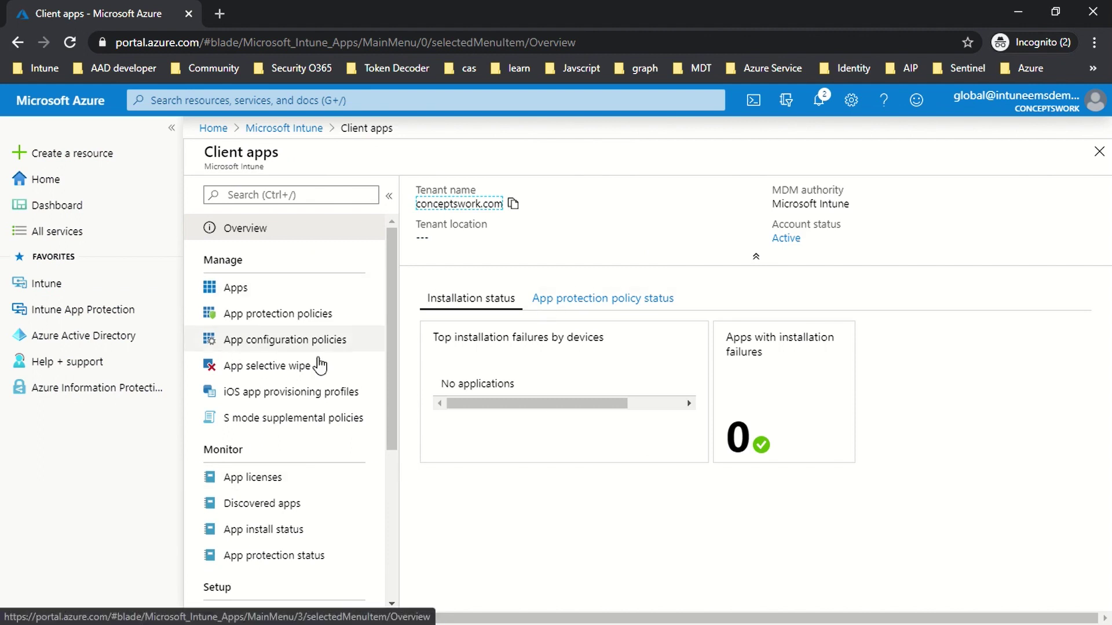
- Go to Intune's Client apps > Apps list and start adding a new app with + Add
left_click(273, 288)
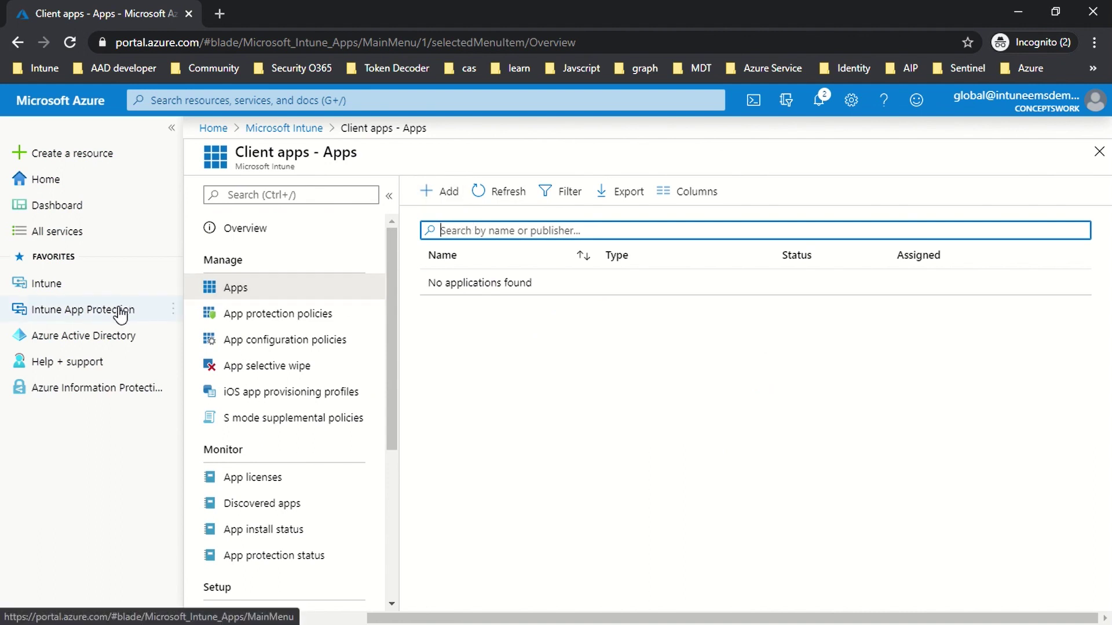
mouse_move(121, 315)
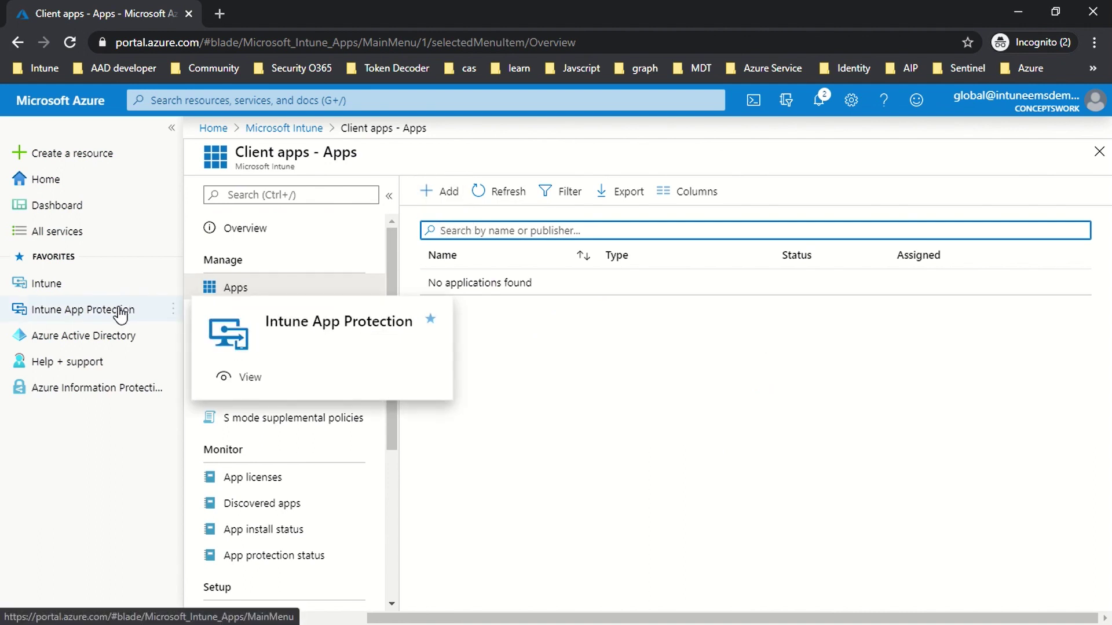
left_click(120, 314)
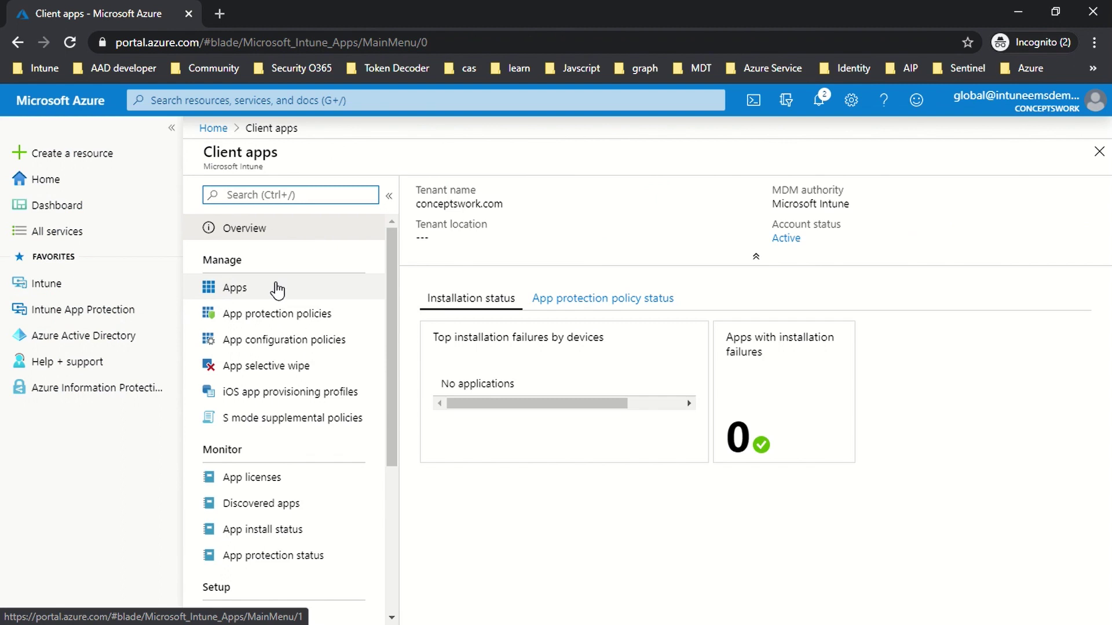
left_click(97, 290)
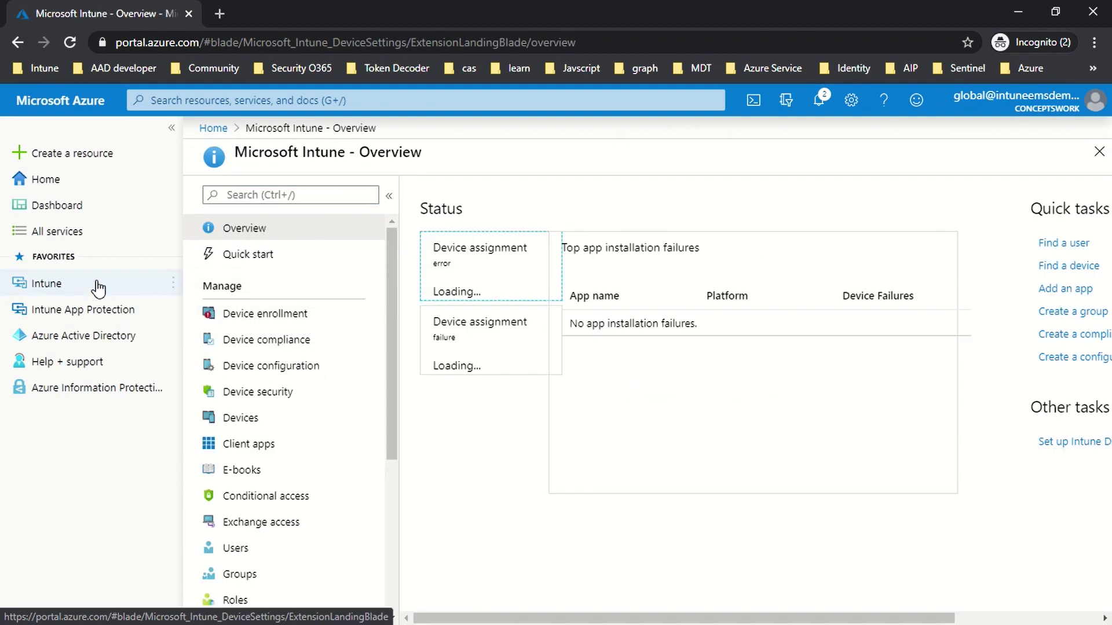
left_click(243, 445)
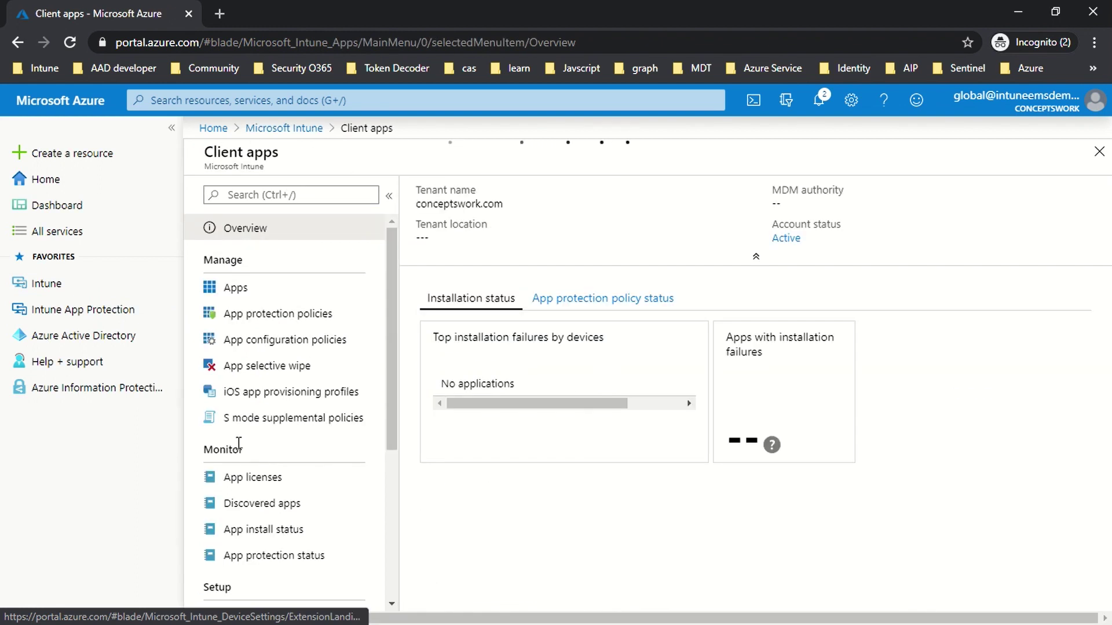
left_click(260, 296)
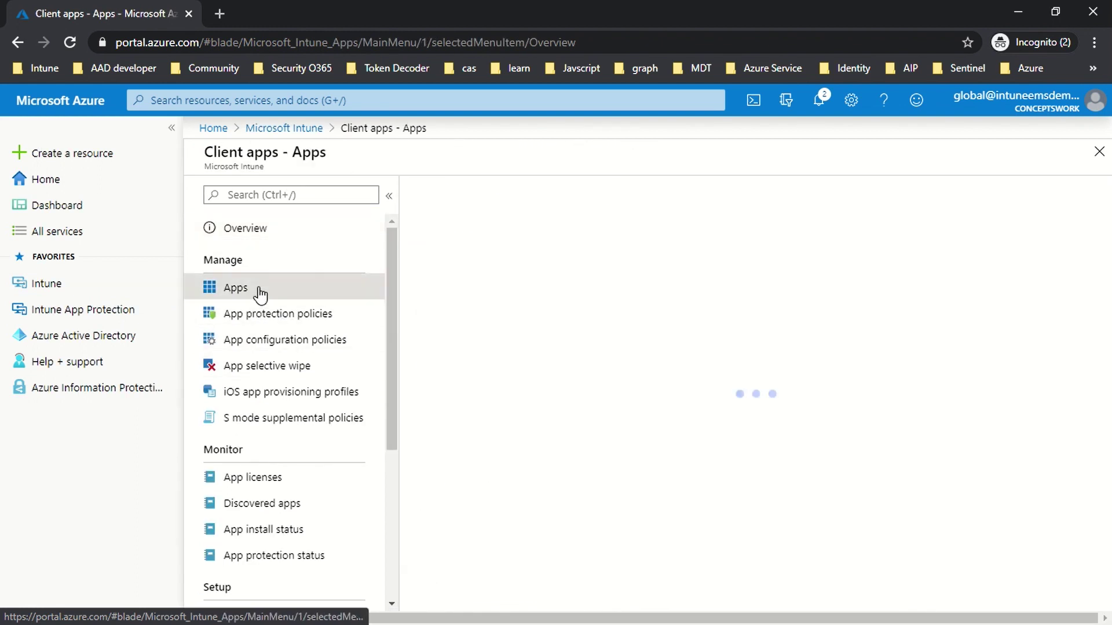
left_click(442, 197)
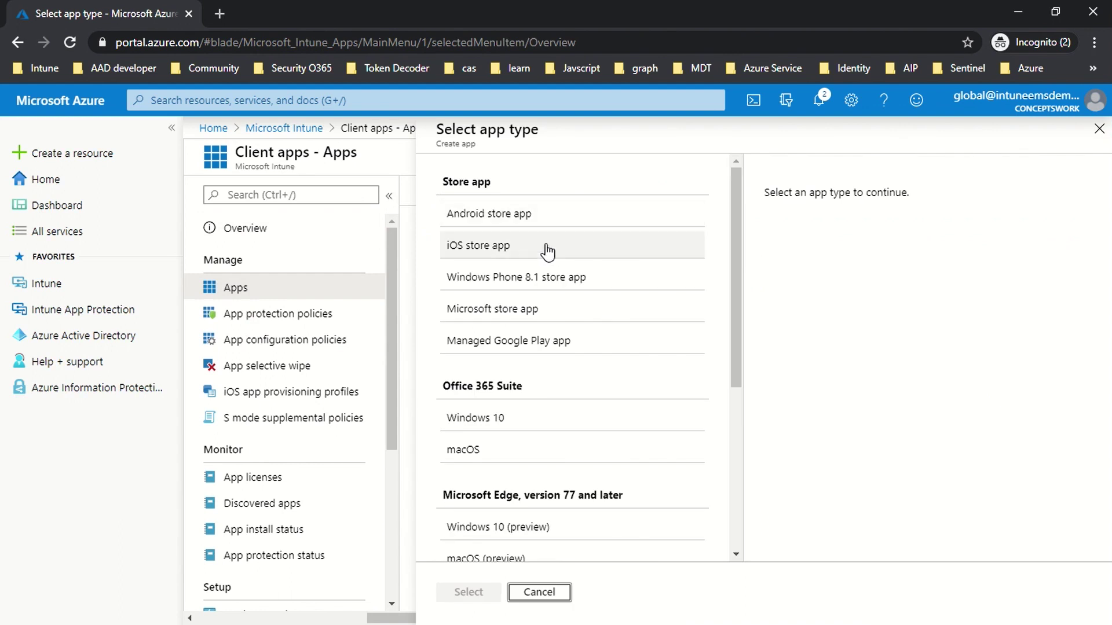
- Create an iOS store app by searching the App Store for 'Outlook' and selecting Microsoft Outlook
left_click(532, 255)
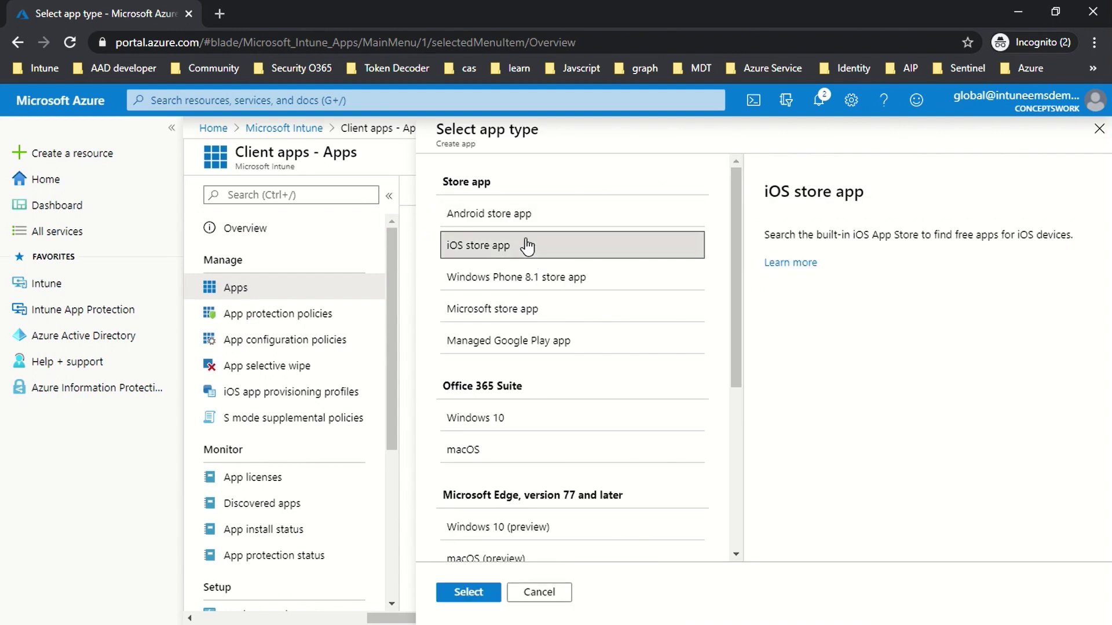
left_click(461, 593)
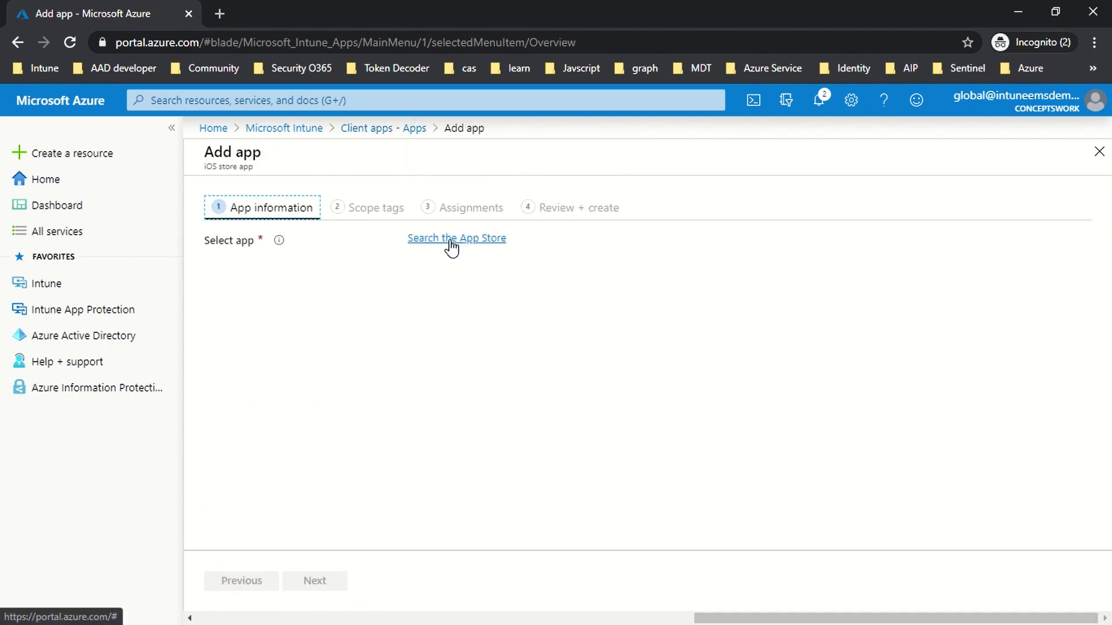
left_click(450, 239)
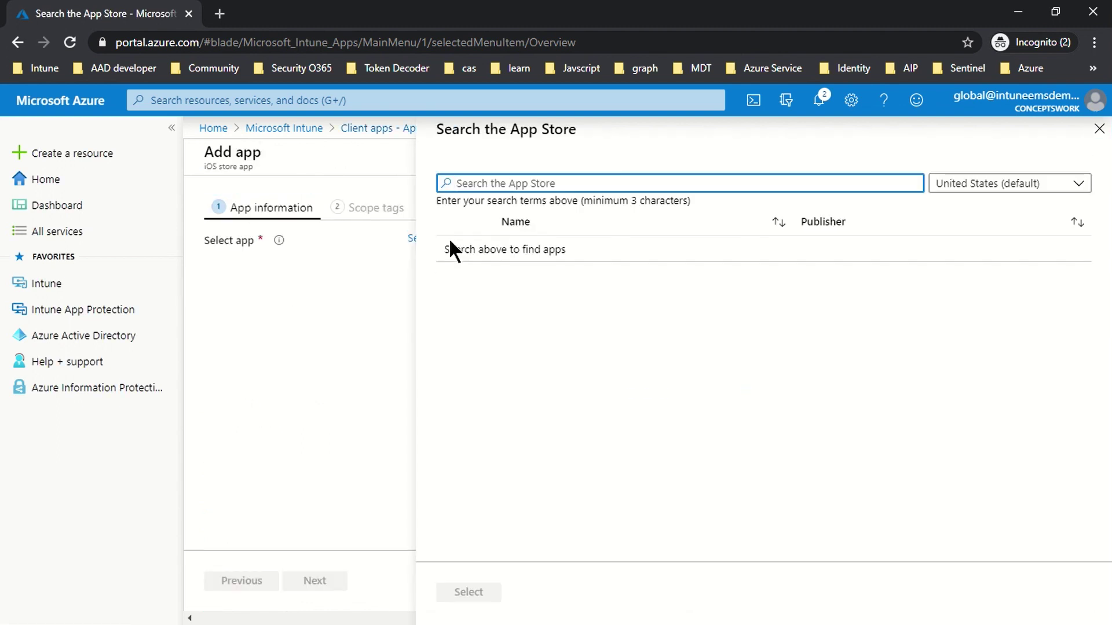
type("Outlook")
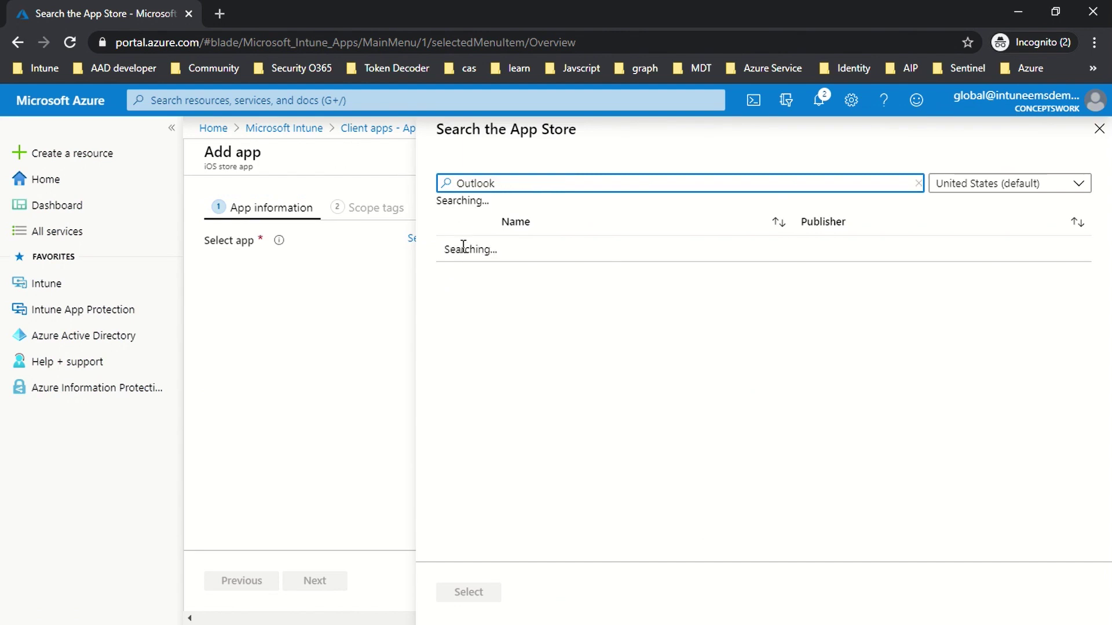
left_click(575, 272)
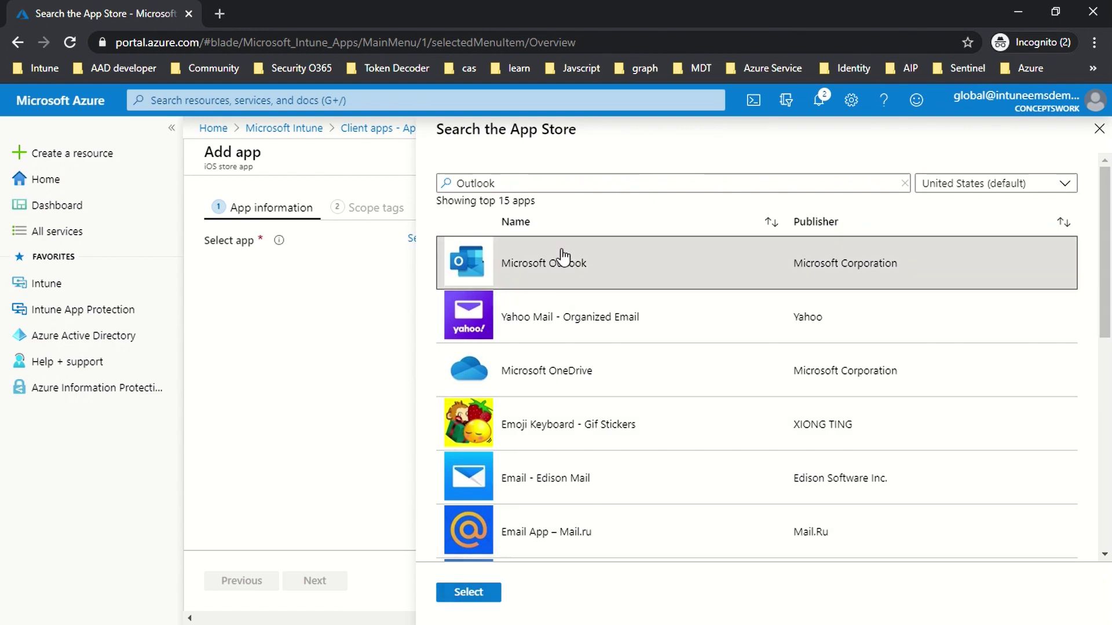
left_click(468, 593)
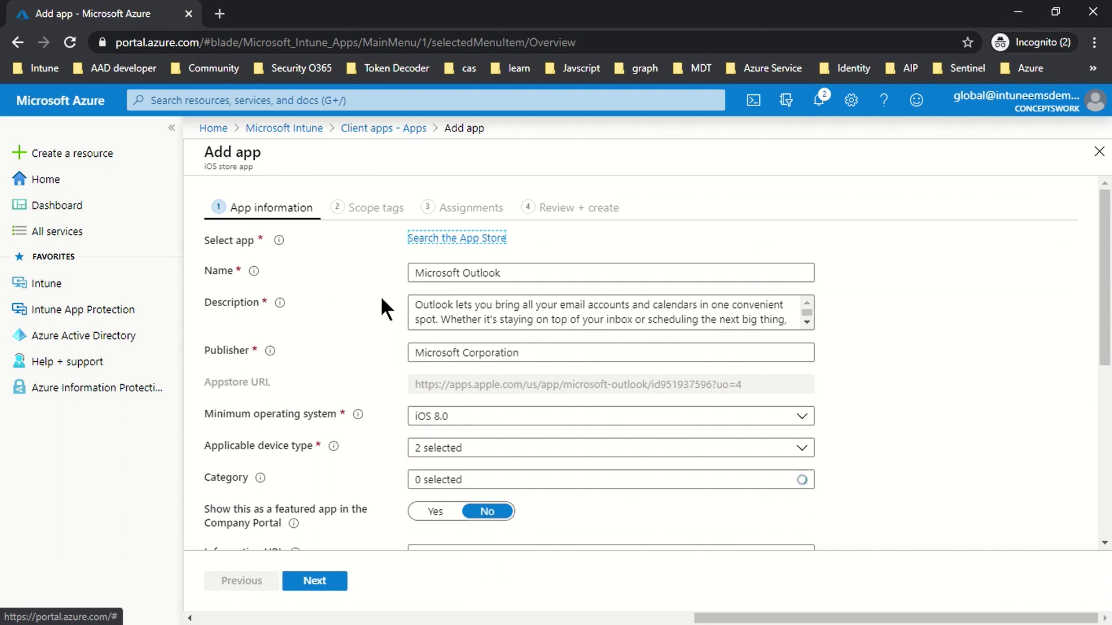
- Check Outlook's applicable device types and set 'Show this as a featured app' to Yes
scroll(561, 336, "down", 1)
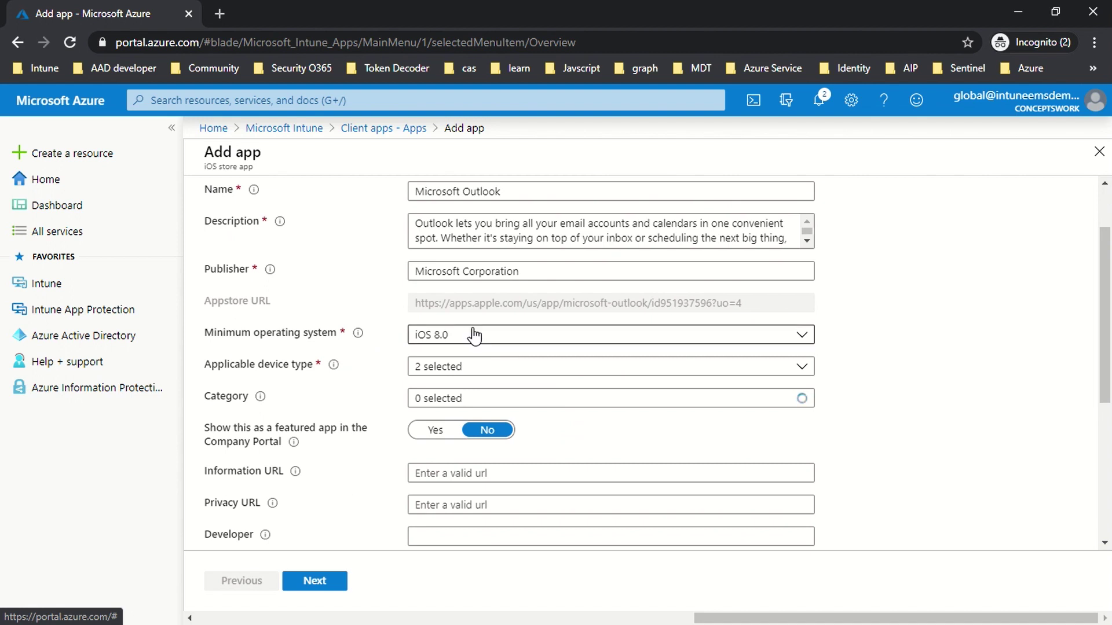
left_click(463, 367)
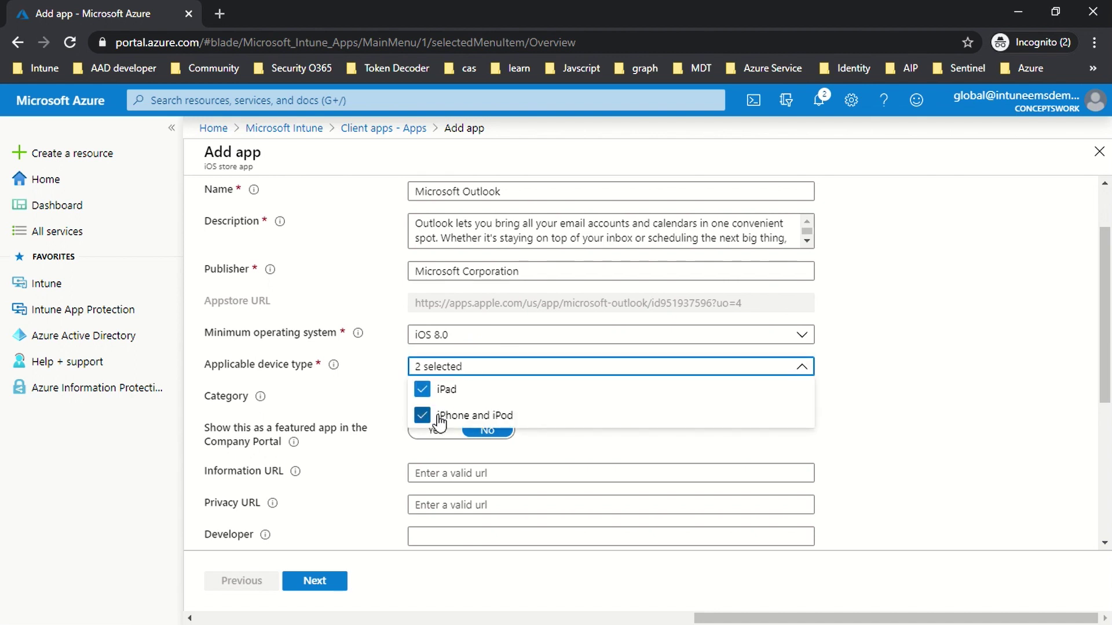
left_click(916, 408)
scroll(900, 384, "down", 1)
scroll(897, 375, "down", 1)
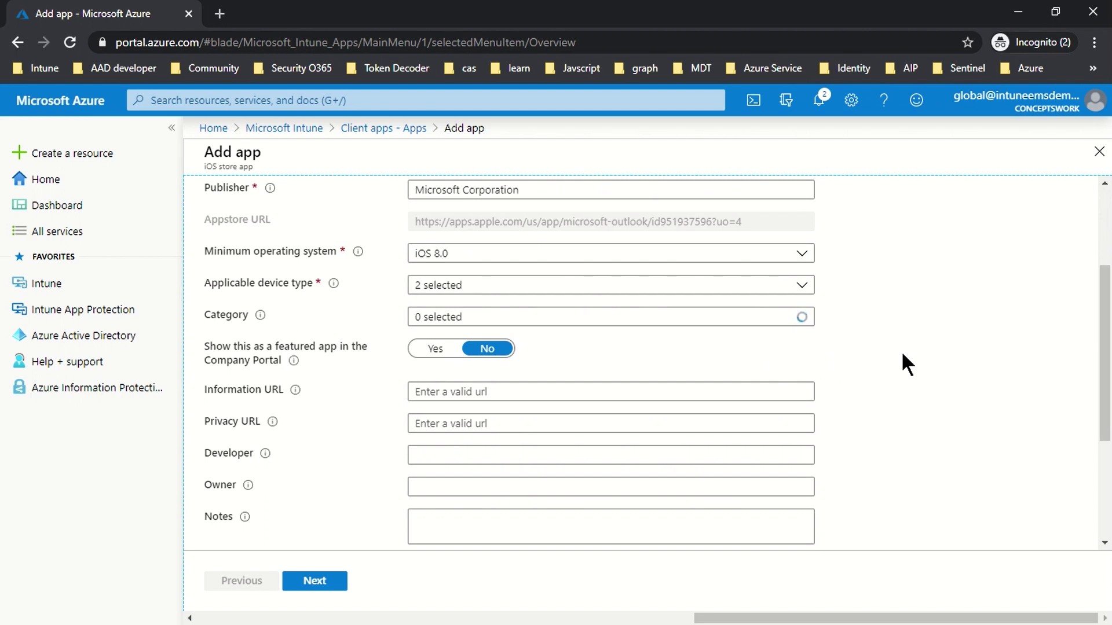
mouse_move(294, 364)
left_click(436, 350)
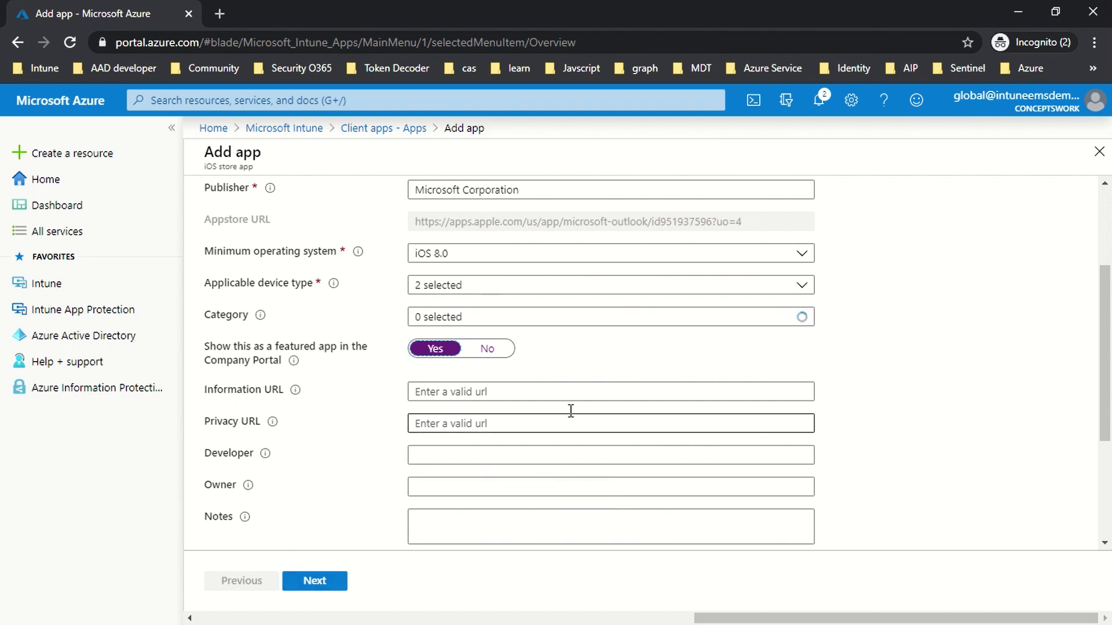
left_click(314, 581)
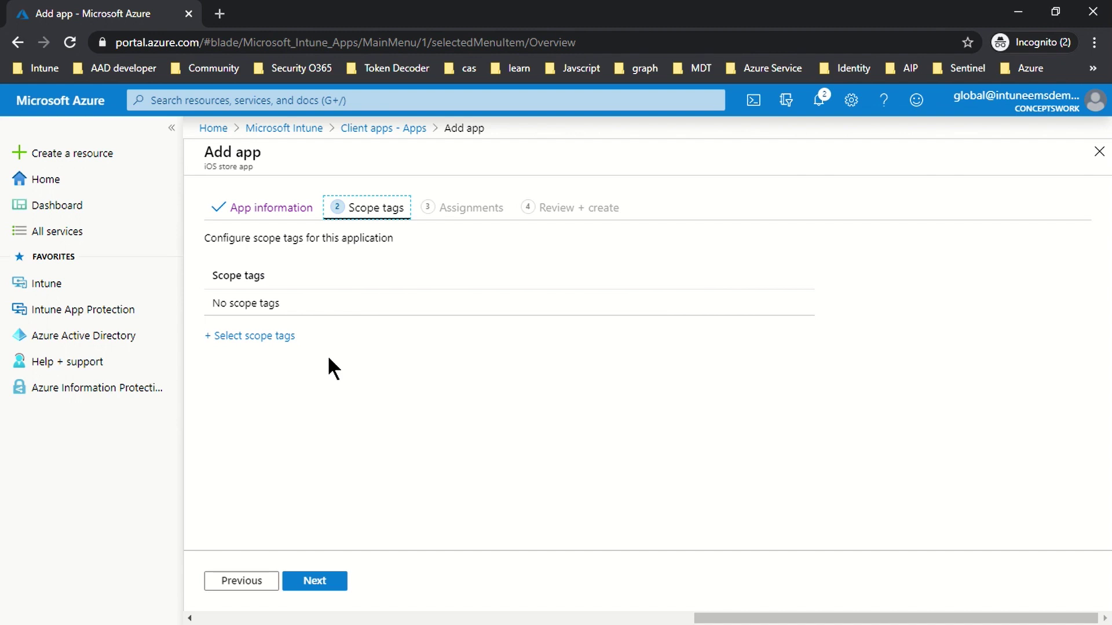
- Assign Outlook as Required to the Intune-MAM group and proceed to Review + create
left_click(334, 582)
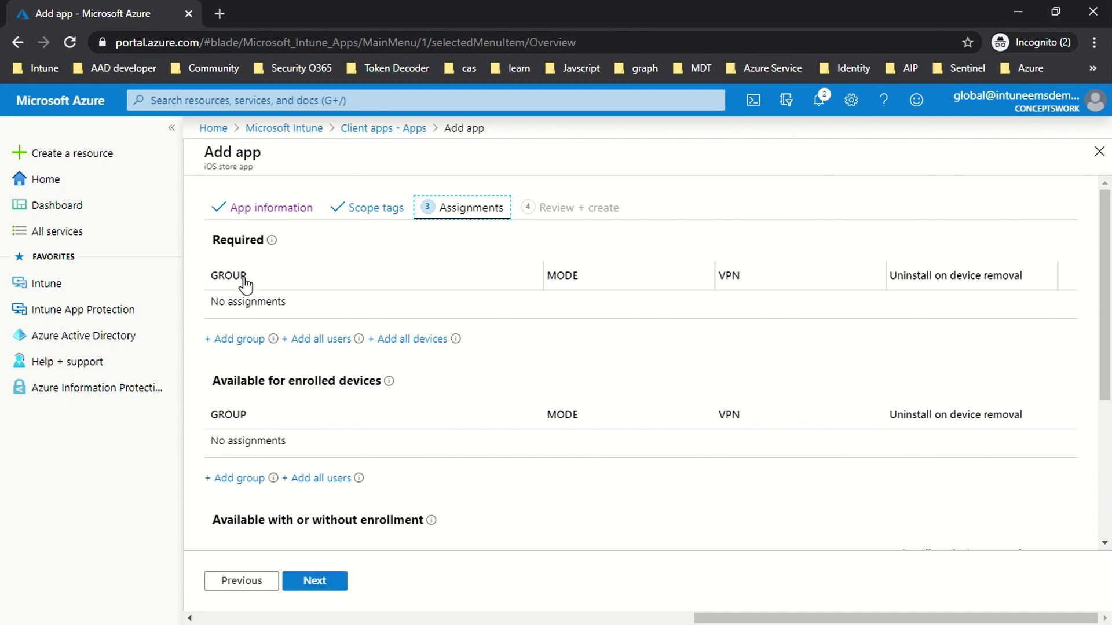
left_click(235, 340)
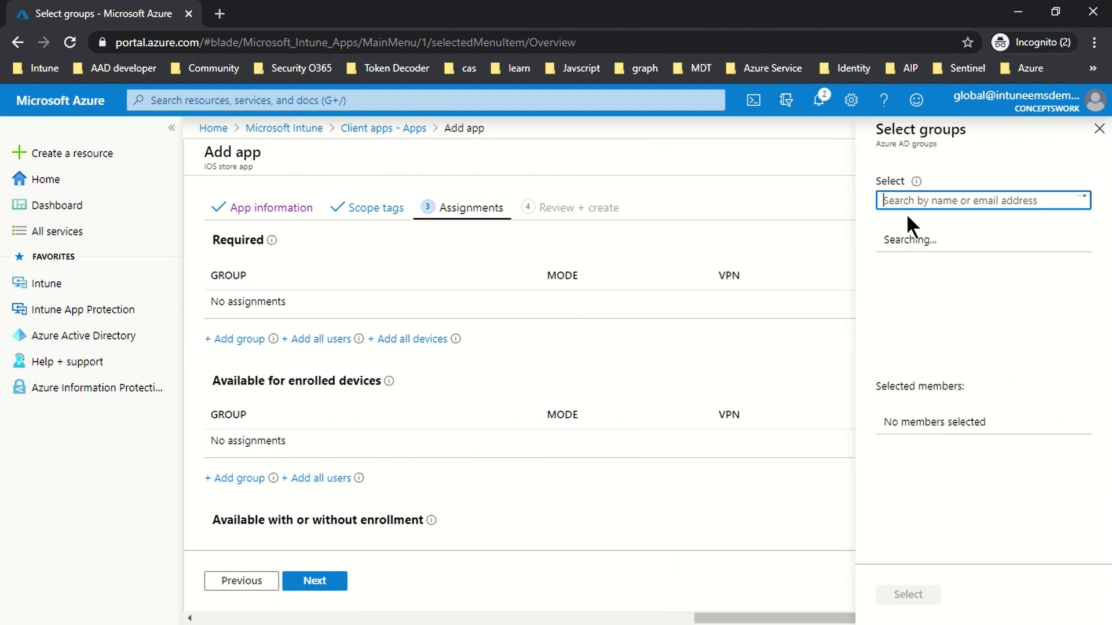
type("Intuner")
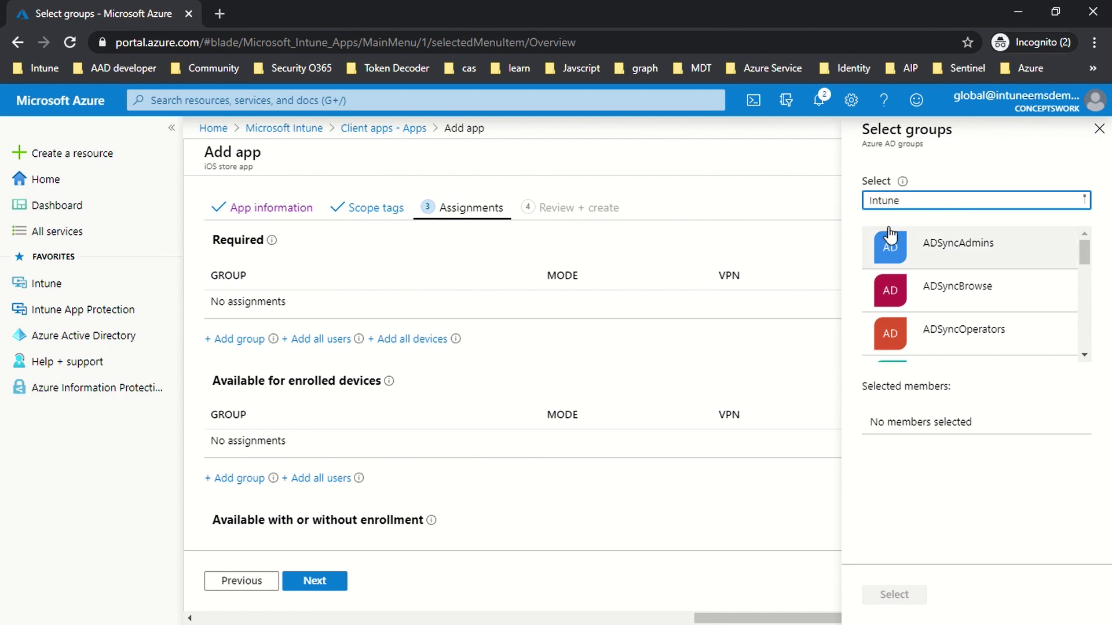
left_click(915, 245)
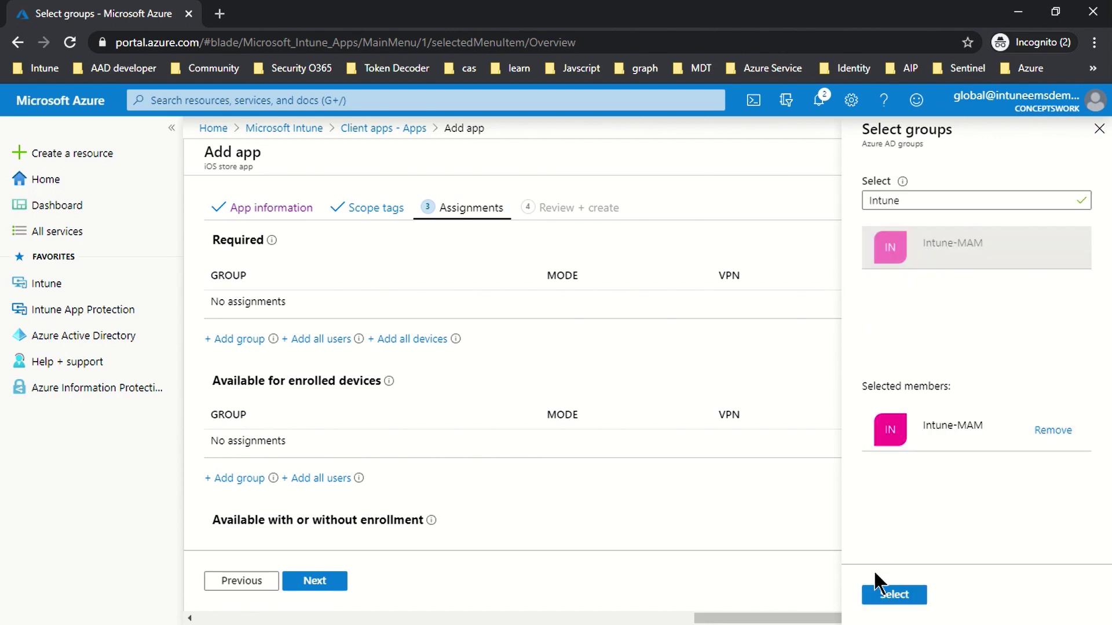
left_click(884, 595)
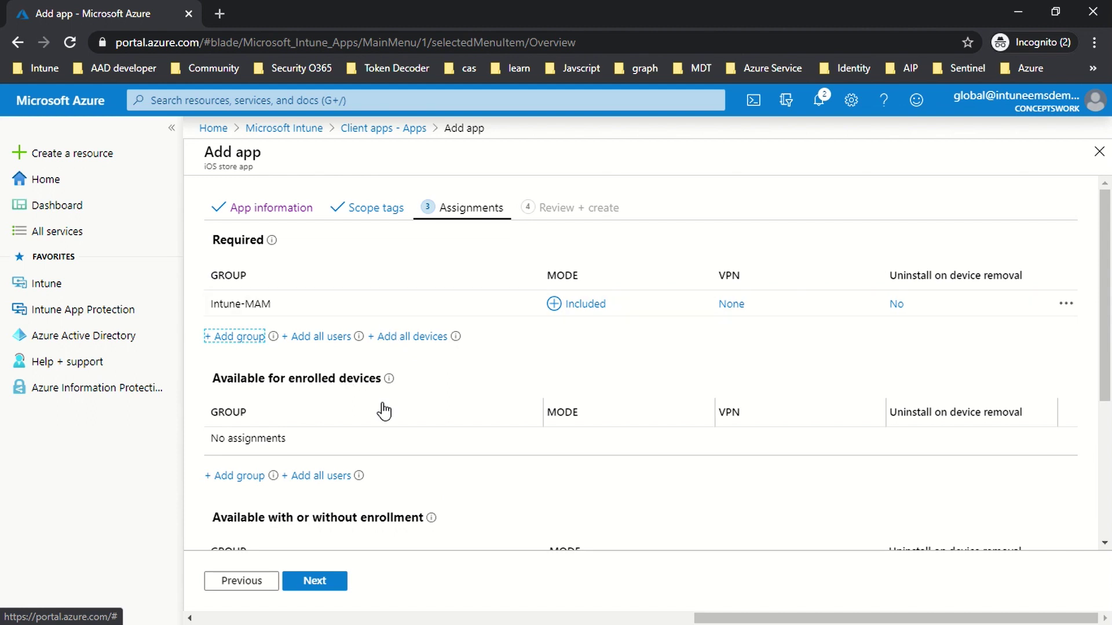
left_click(318, 584)
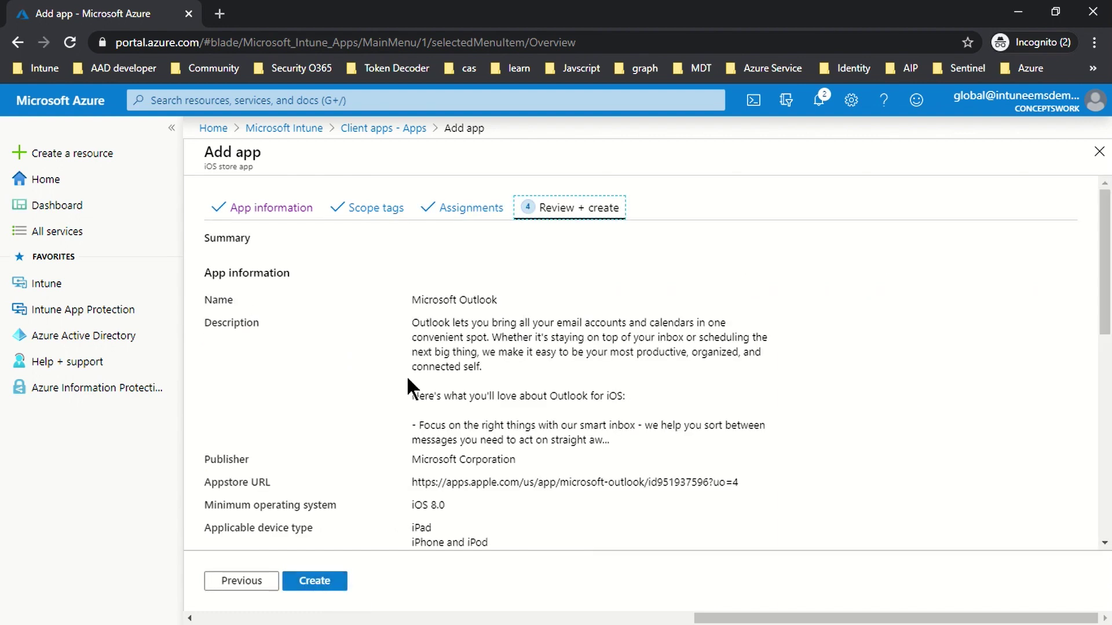
- Review Outlook's settings summary and create the app
scroll(658, 402, "down", 3)
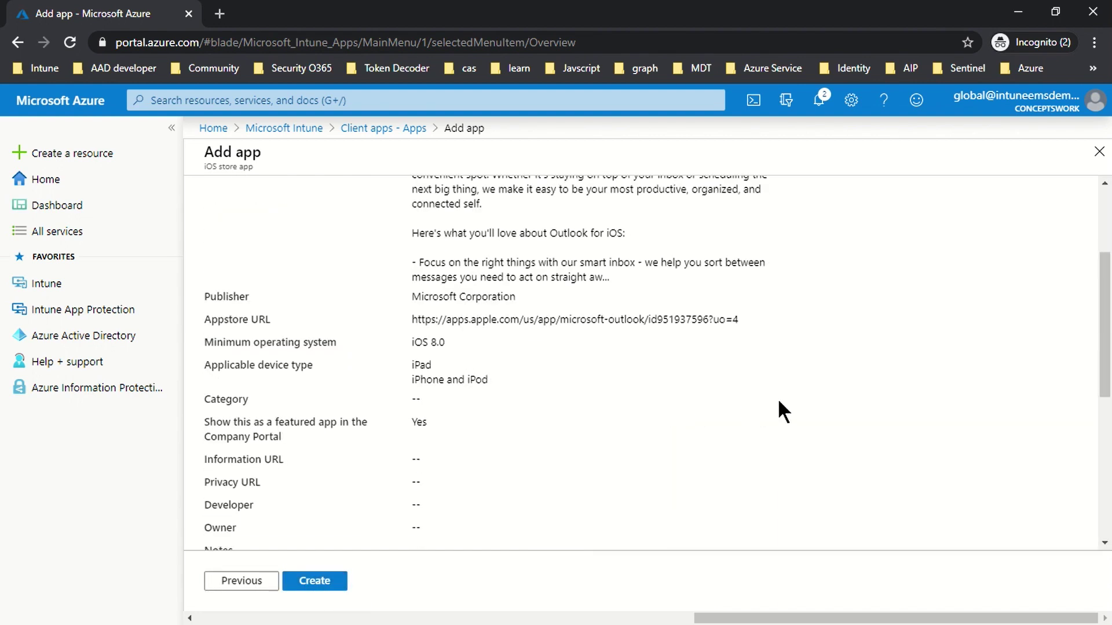
scroll(778, 401, "down", 6)
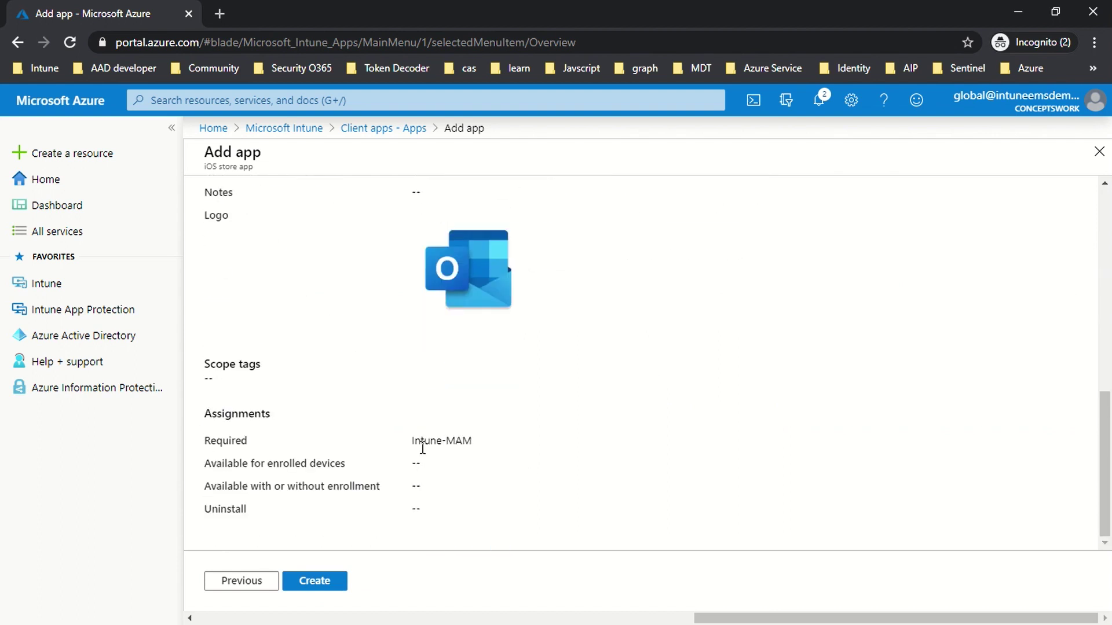
left_click(309, 585)
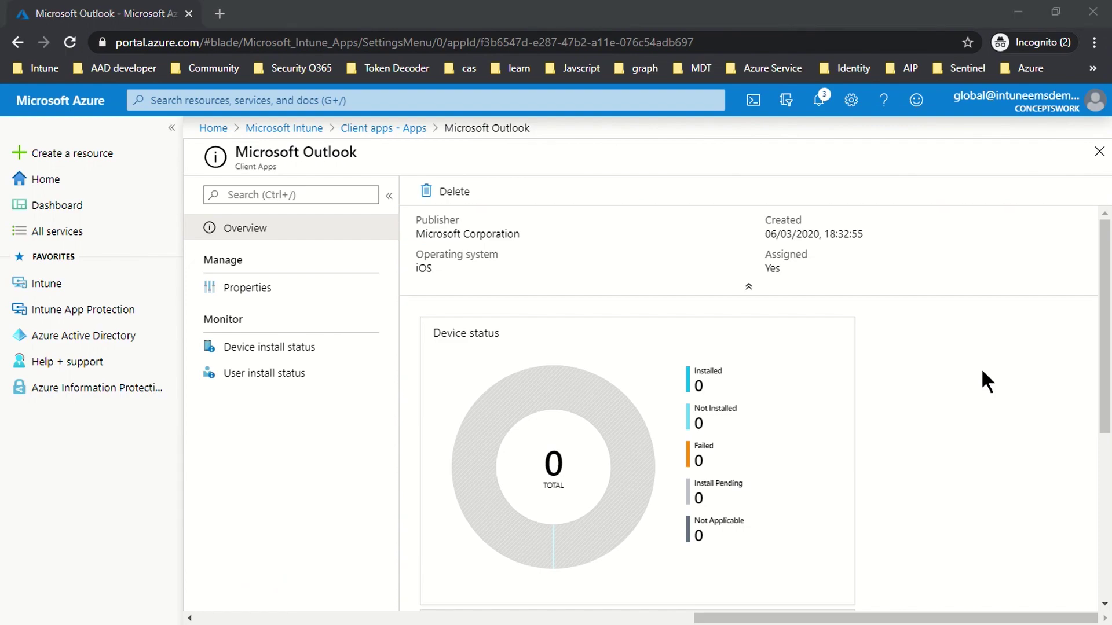
- Check Word's planned assignment type in Notepad, then close the Outlook blade and add another app
key("alt+Tab")
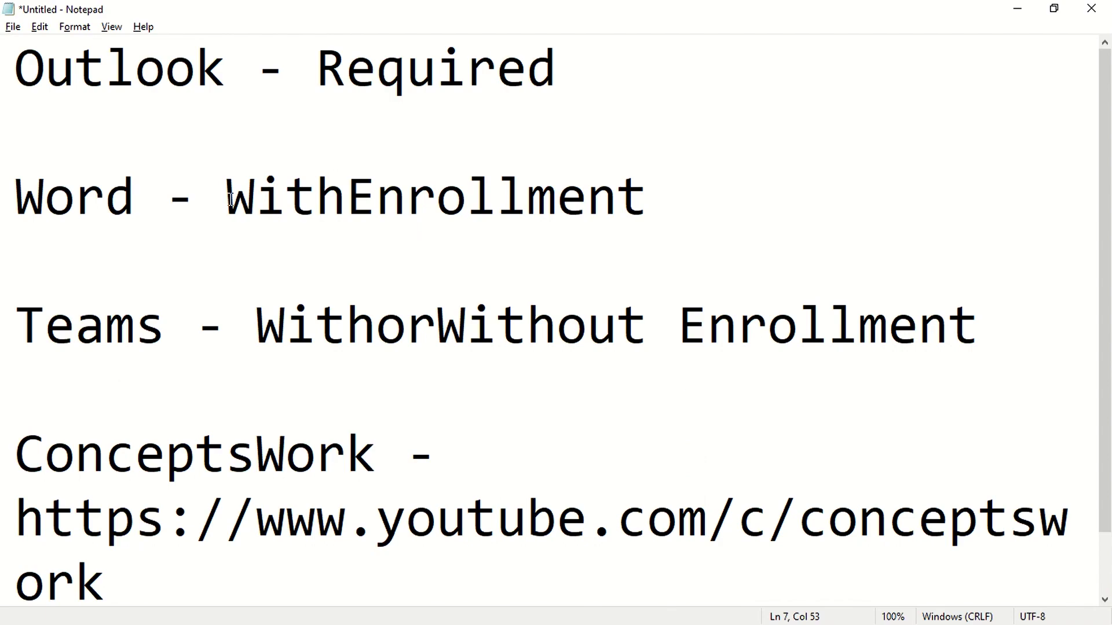
left_click_drag(230, 198, 557, 199)
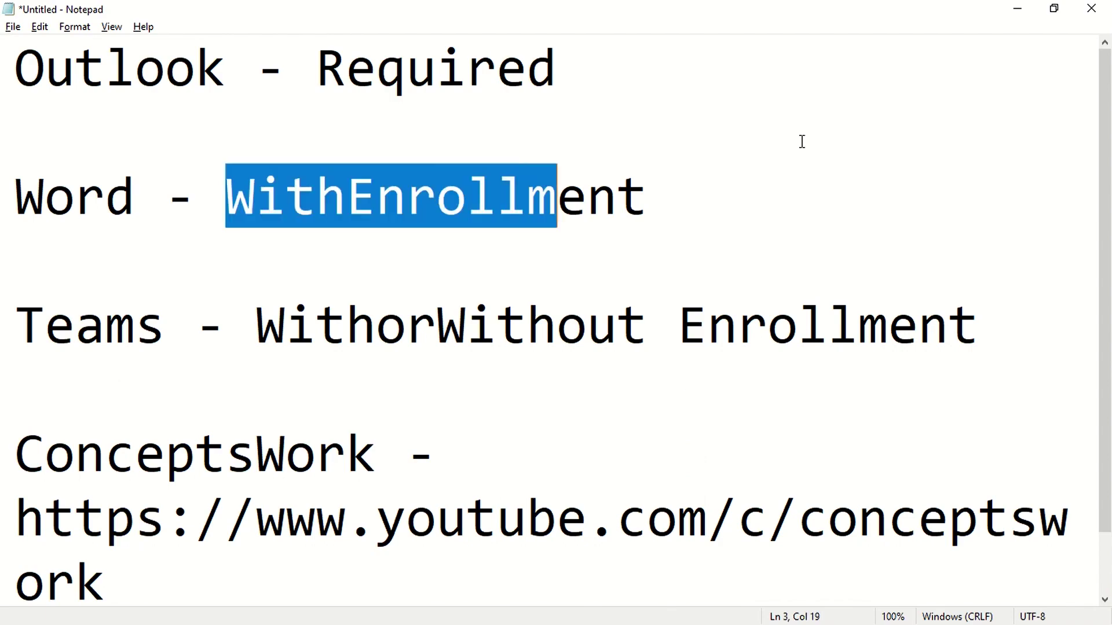
left_click(1018, 12)
left_click(1099, 151)
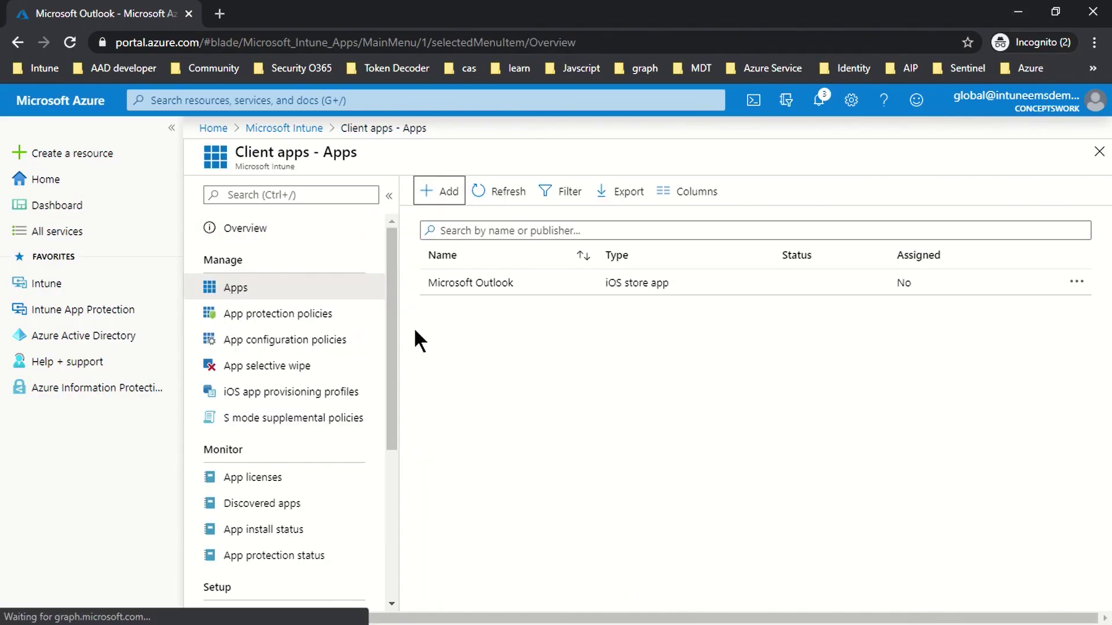
left_click(447, 191)
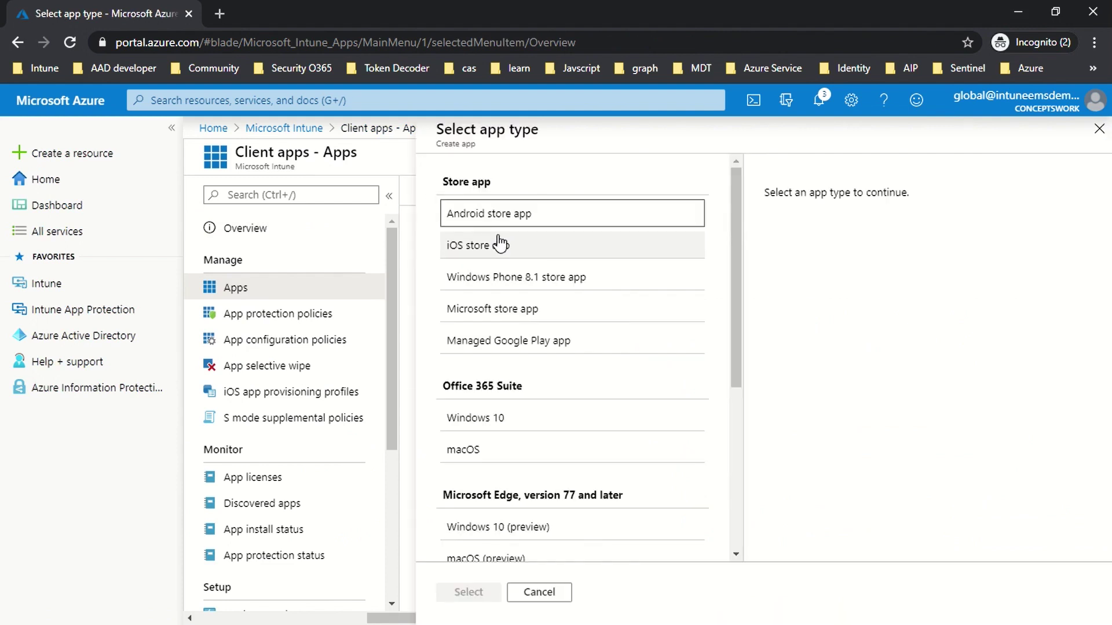
- Create an iOS store app by searching the App Store for 'Microsoft Word' and selecting it
left_click(500, 244)
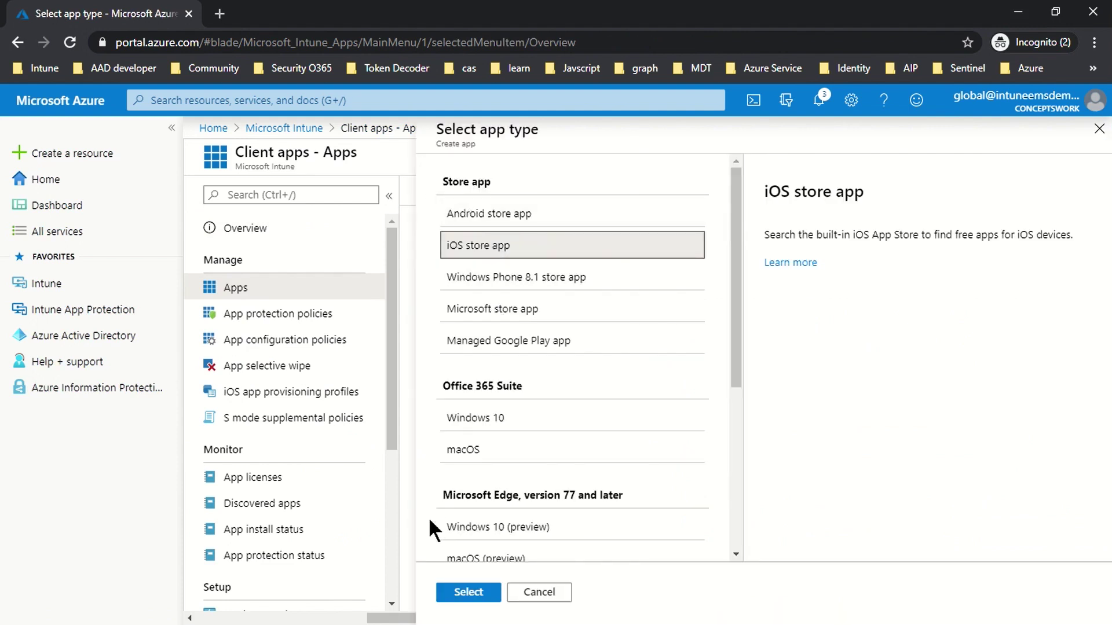
left_click(469, 592)
left_click(419, 238)
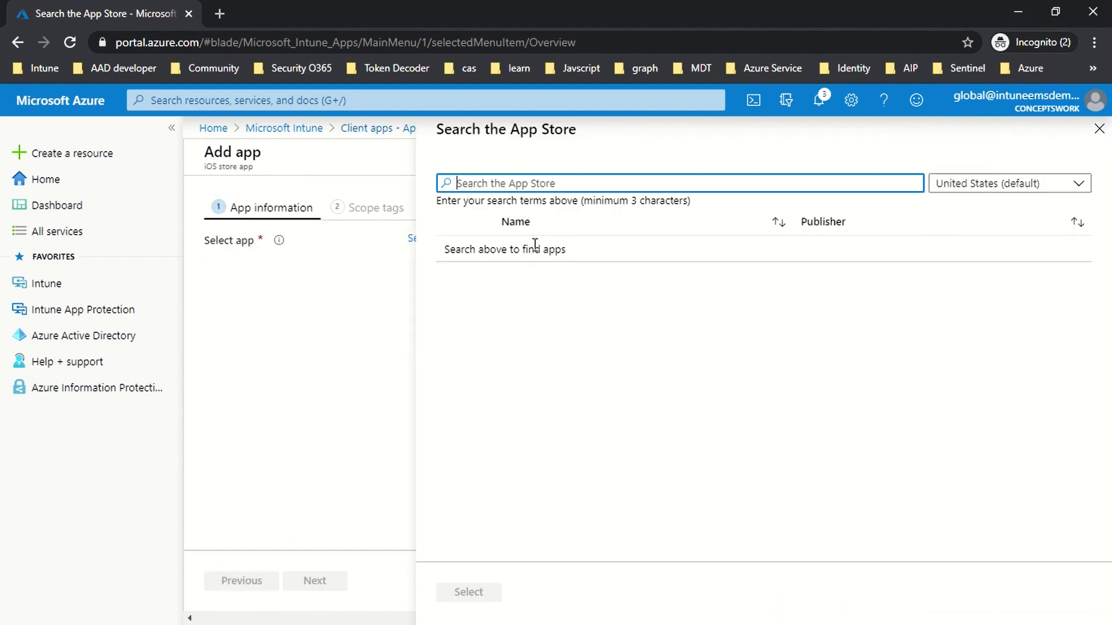
type("Mi")
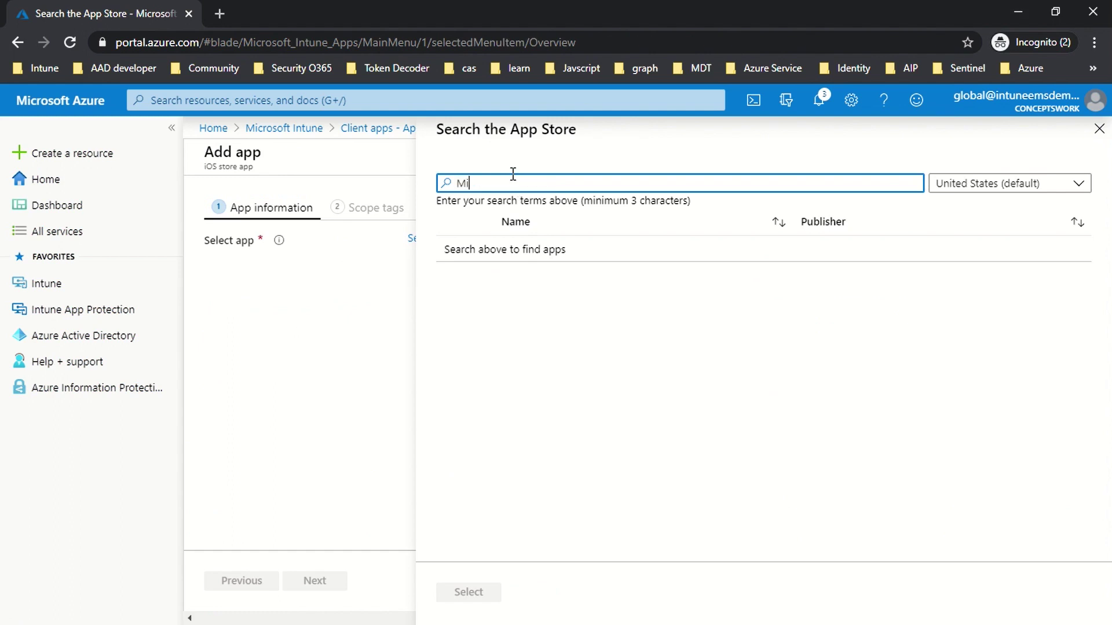
type("crosoft Word")
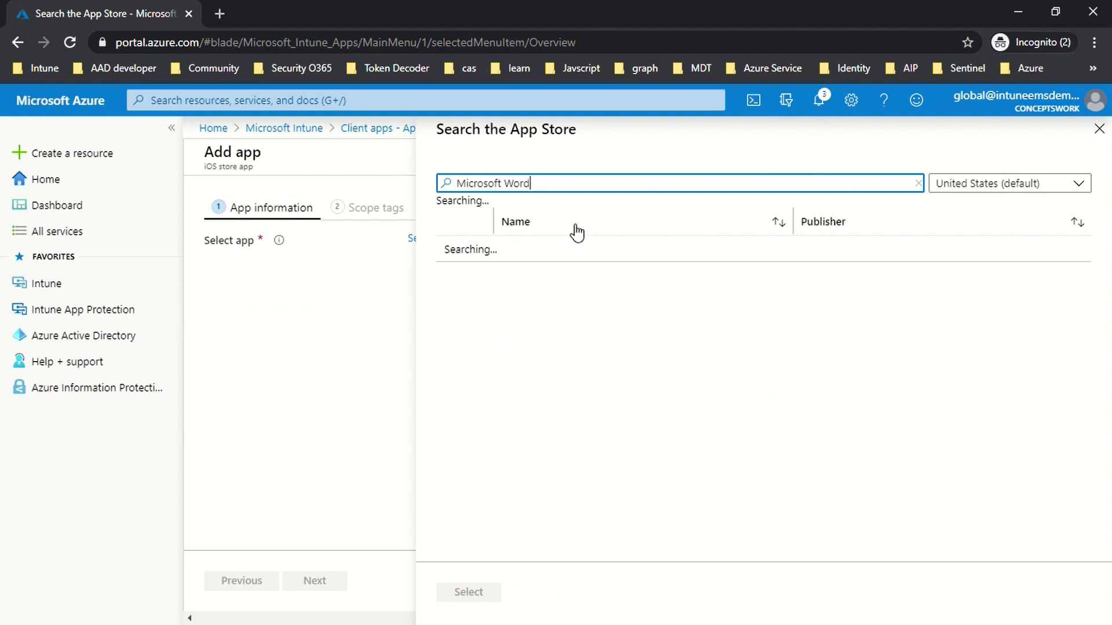
left_click(560, 265)
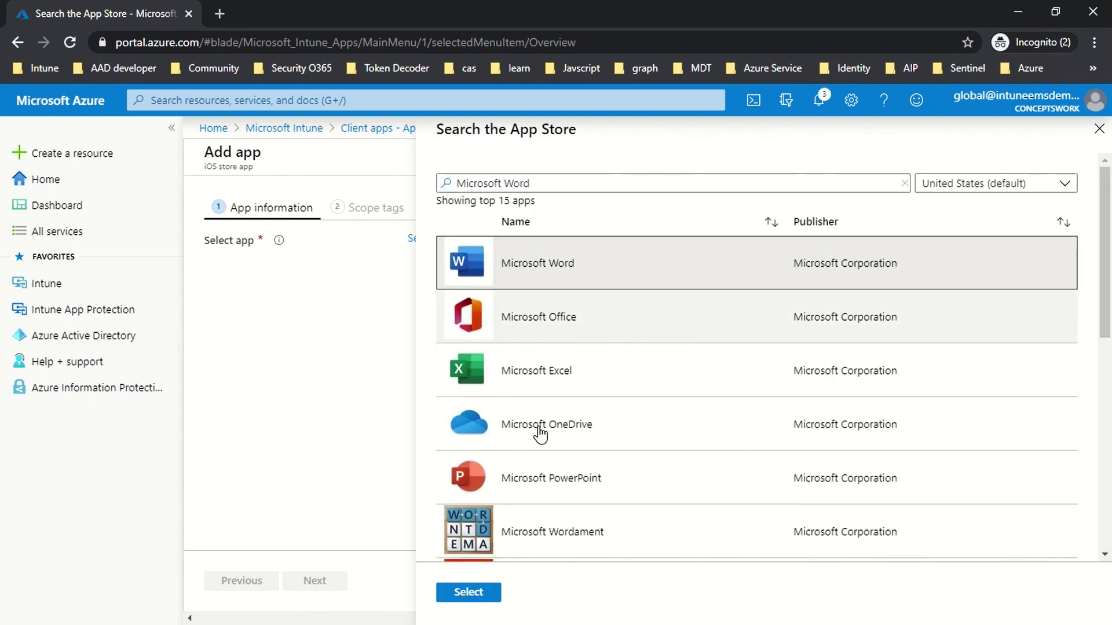
left_click(485, 590)
- Set Word as a featured app in the Company Portal and continue to Scope tags
scroll(564, 391, "down", 4)
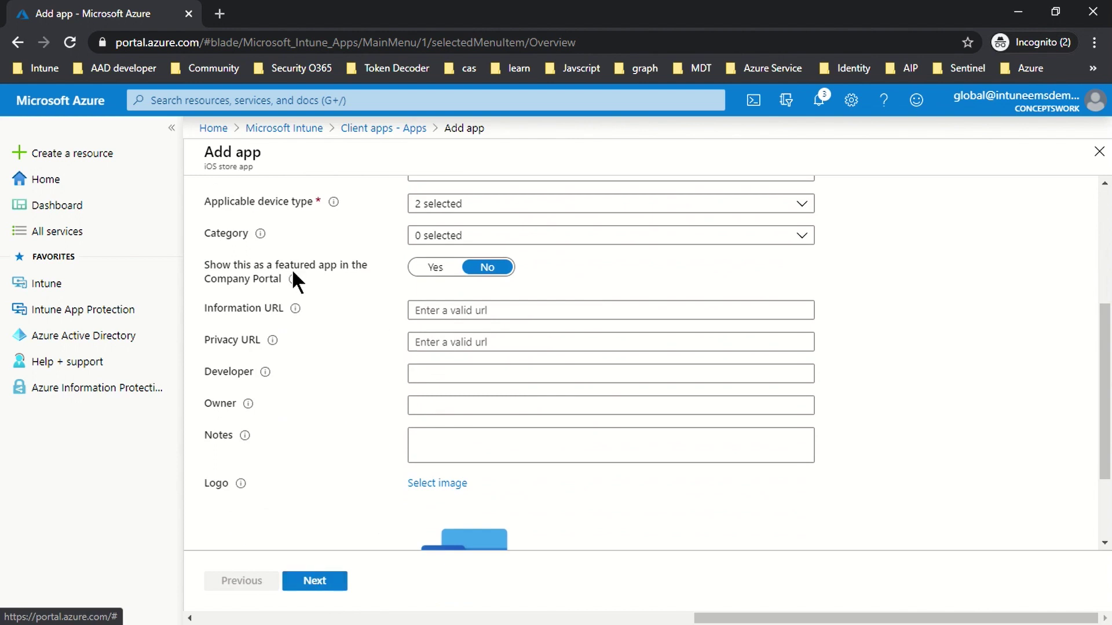
left_click(433, 268)
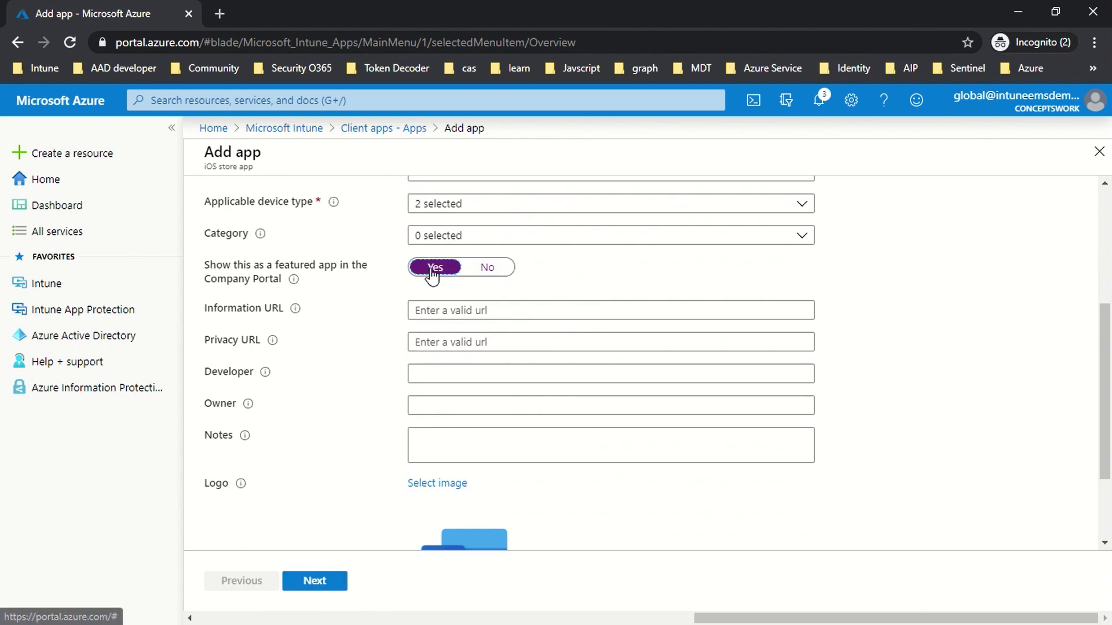
left_click(319, 580)
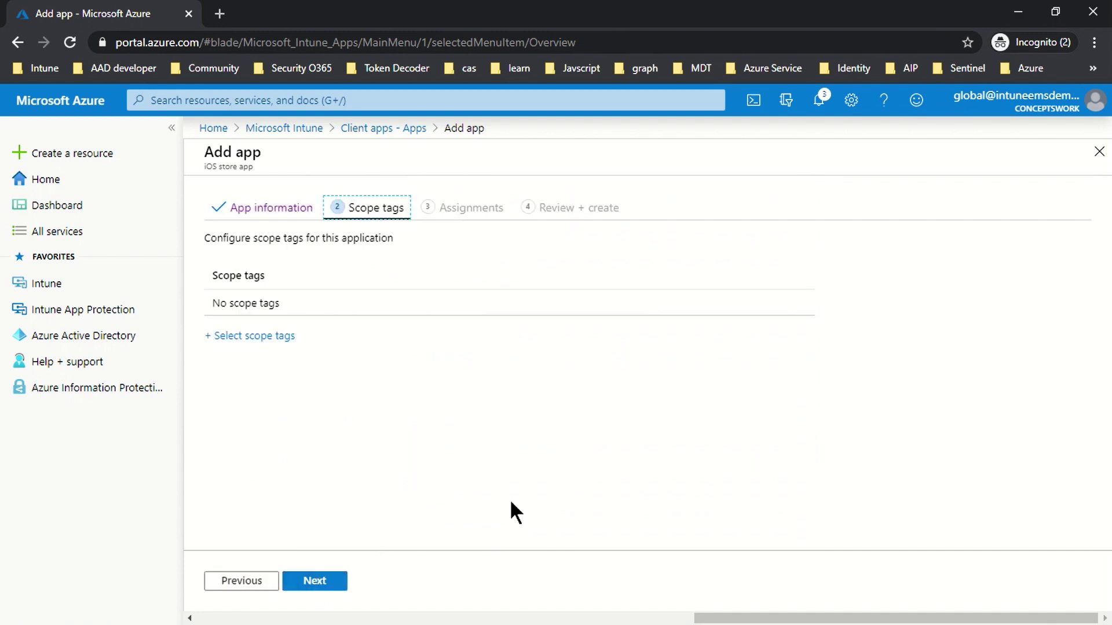
- Assign Word to Intune-MAM as Available for enrolled devices, following the Notepad plan, and go to review
left_click(303, 583)
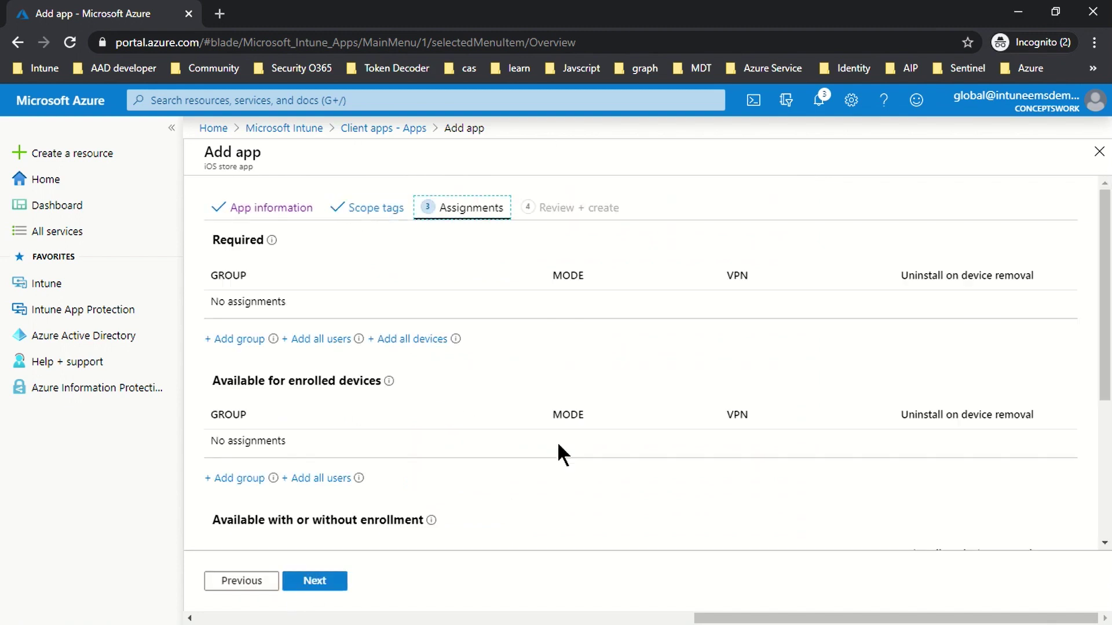
scroll(596, 322, "down", 1)
scroll(596, 312, "down", 2)
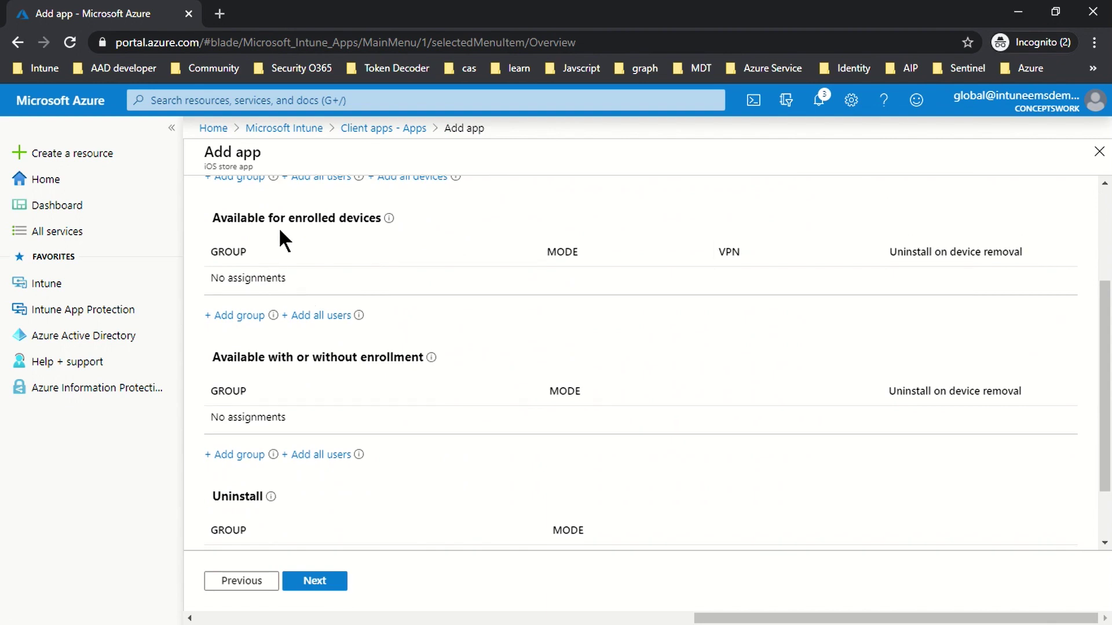
key("alt+Tab")
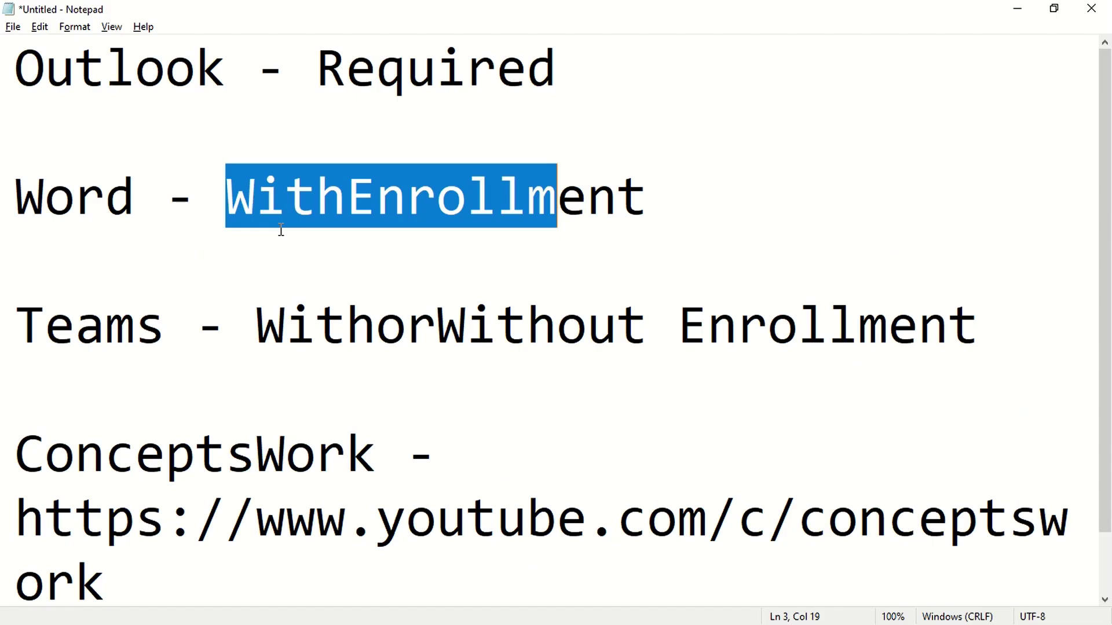
key("alt+Tab")
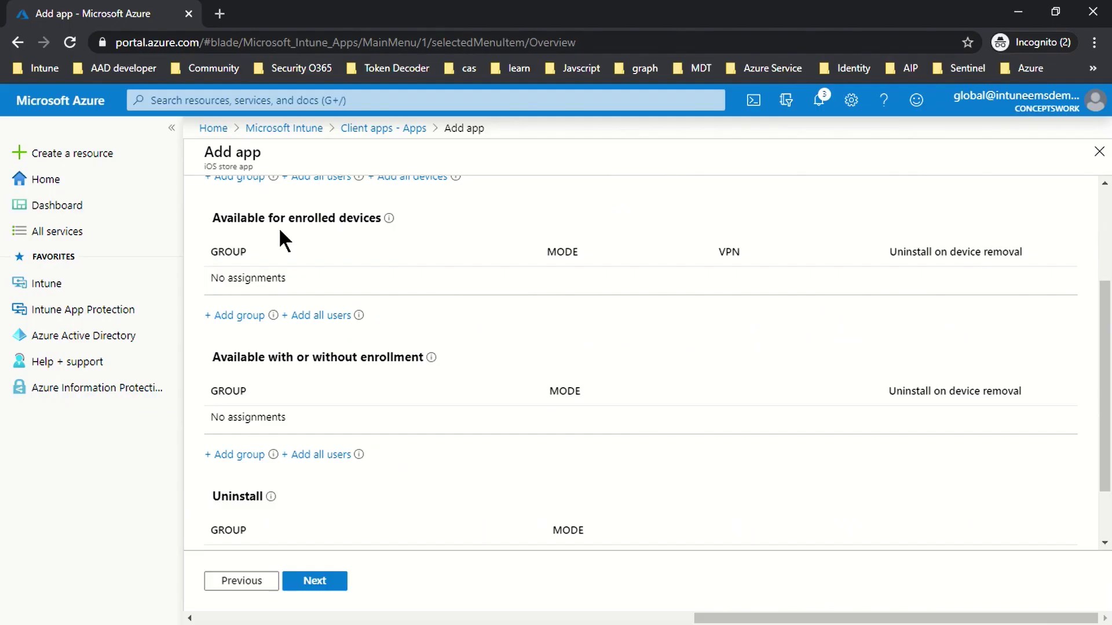
left_click(226, 317)
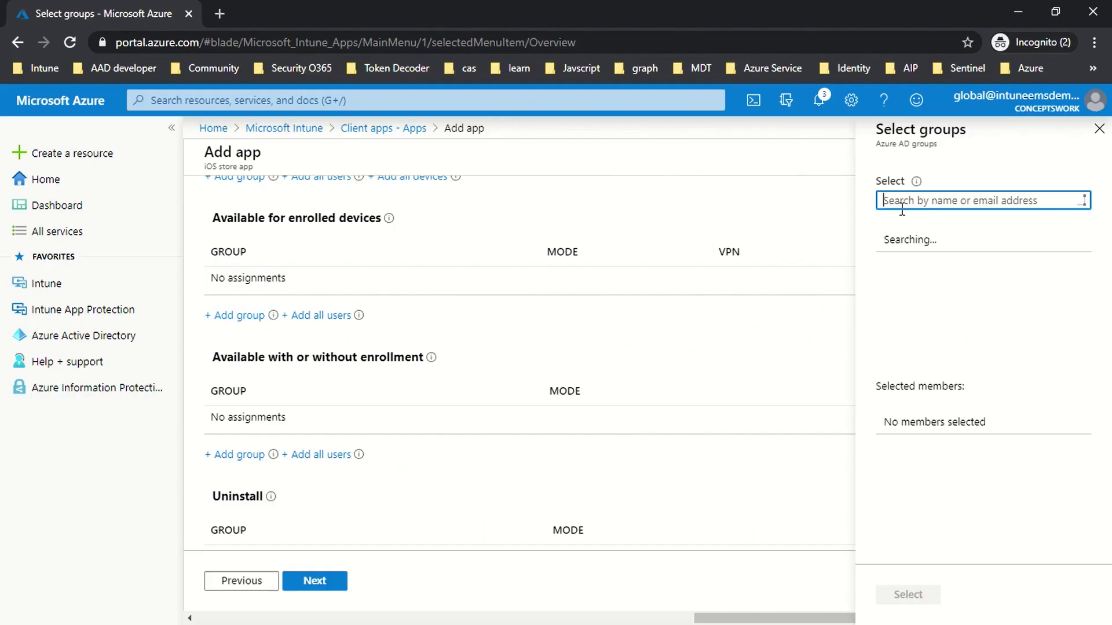
type("Intune")
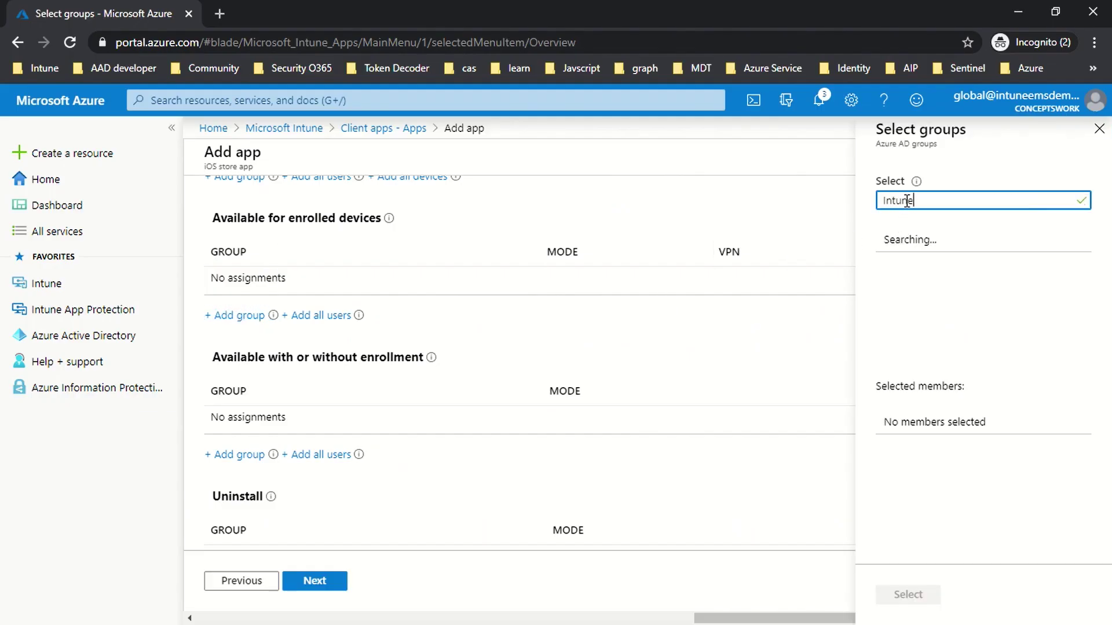
left_click(926, 252)
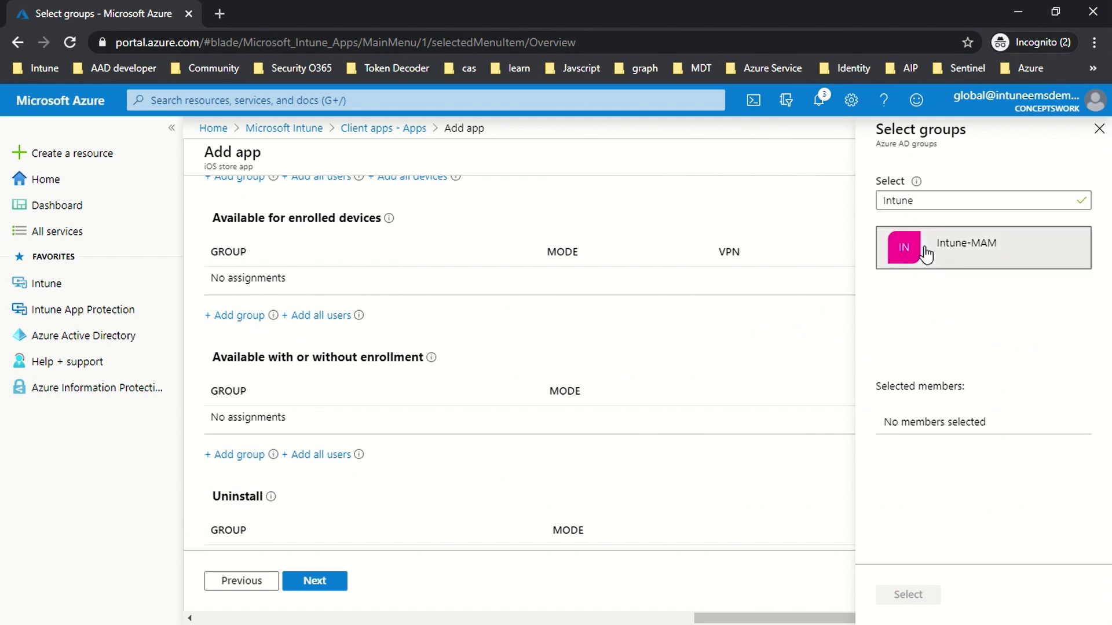
left_click(921, 595)
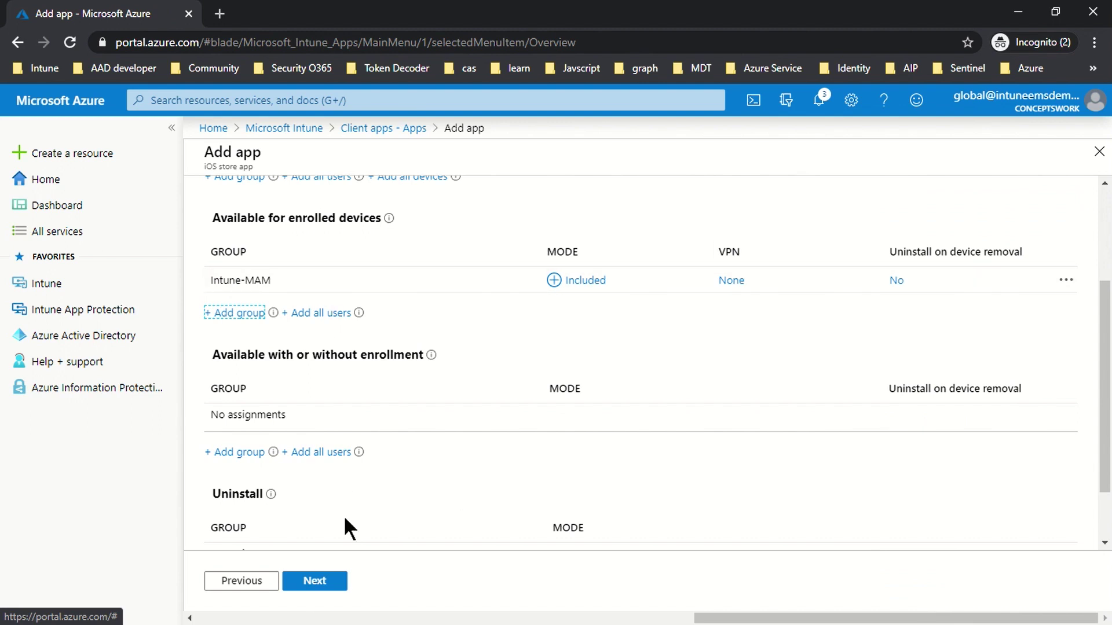
left_click(310, 581)
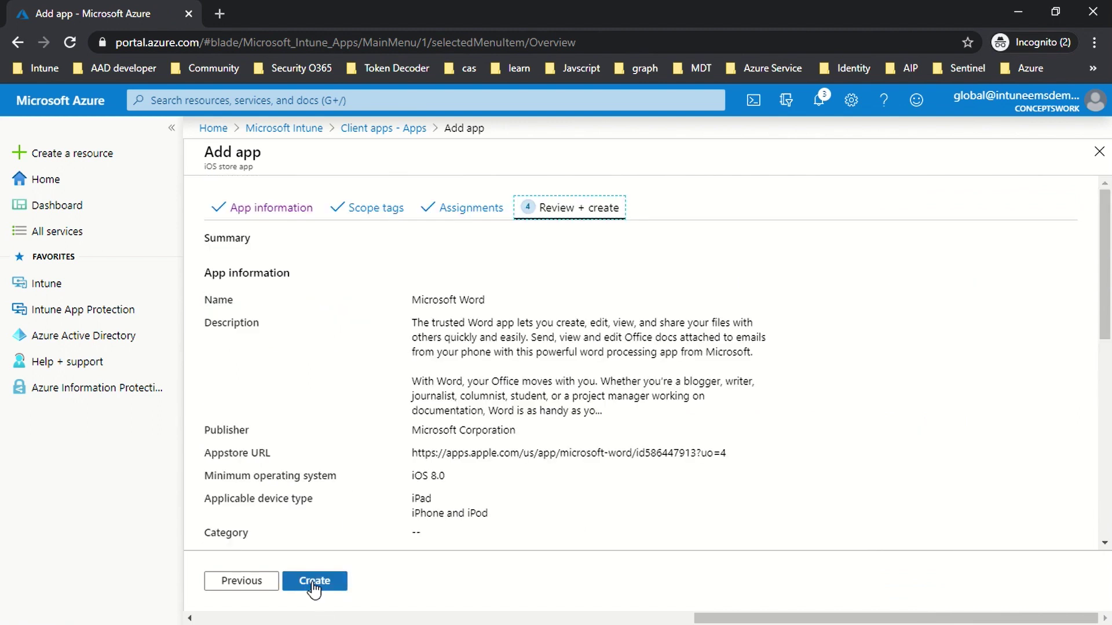
- Verify Word's summary shows the Intune-MAM enrolled-devices assignment and create the app
scroll(663, 470, "down", 3)
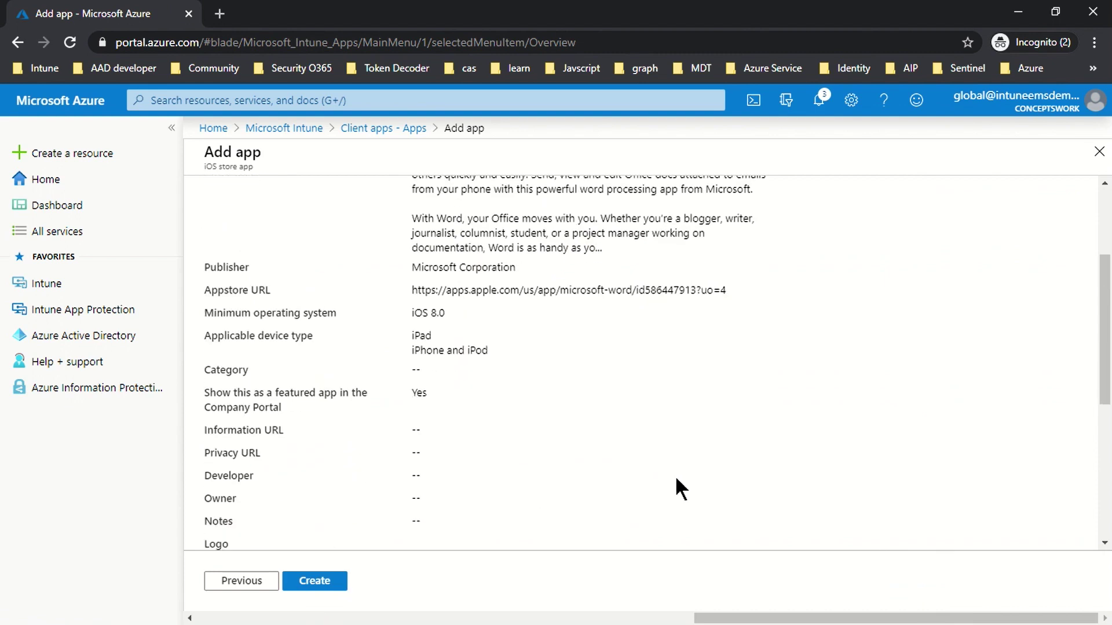
left_click_drag(567, 395, 345, 217)
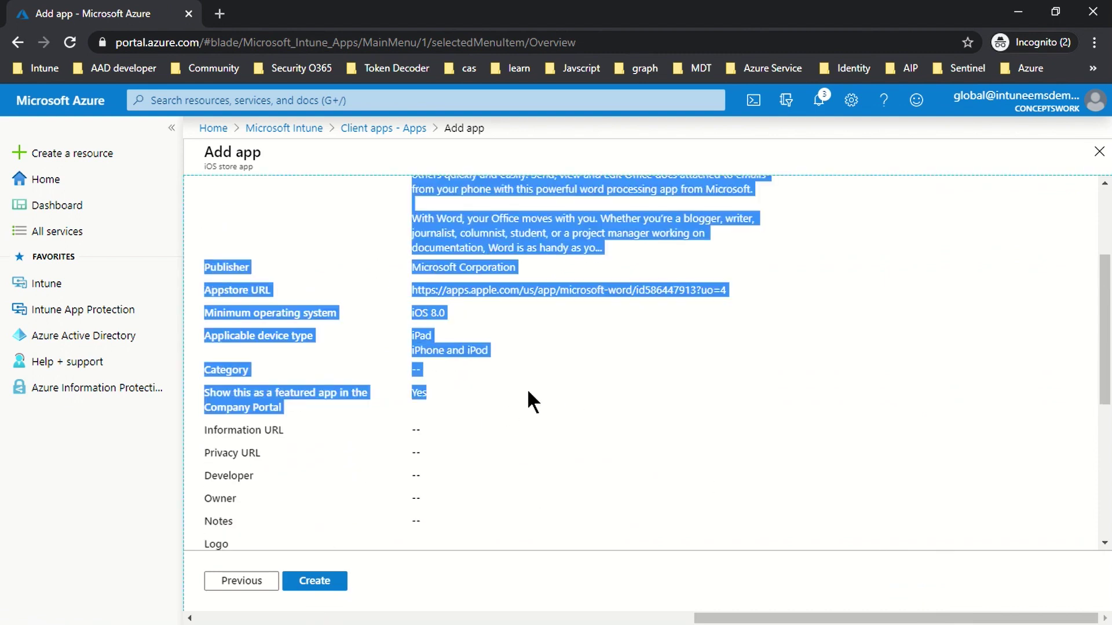
left_click(579, 411)
scroll(603, 417, "up", 3)
scroll(603, 416, "down", 7)
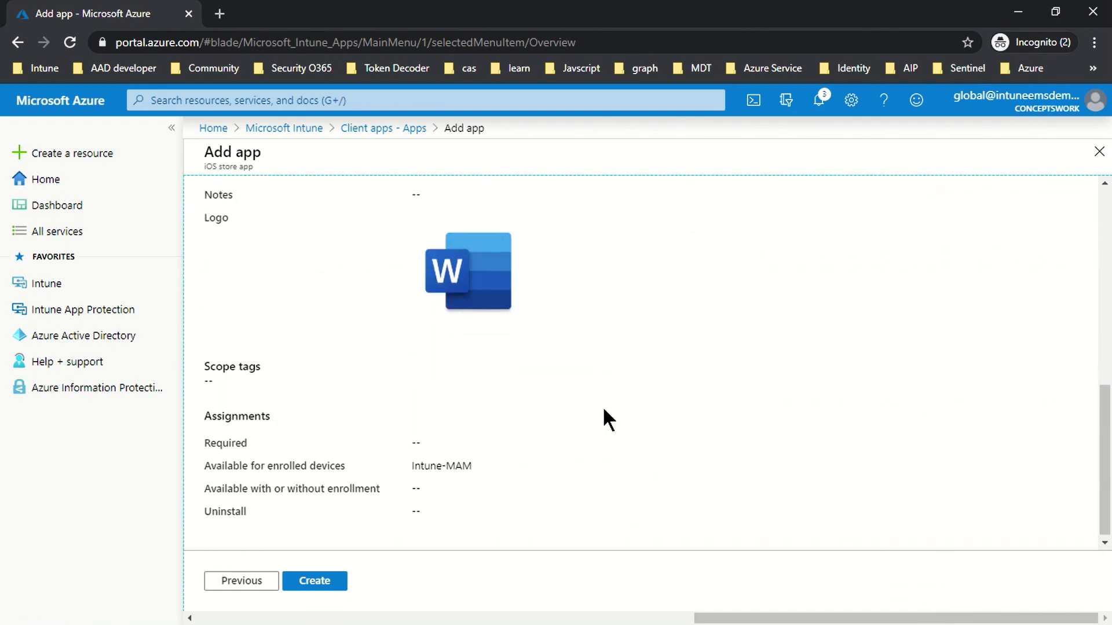
left_click_drag(212, 460, 505, 464)
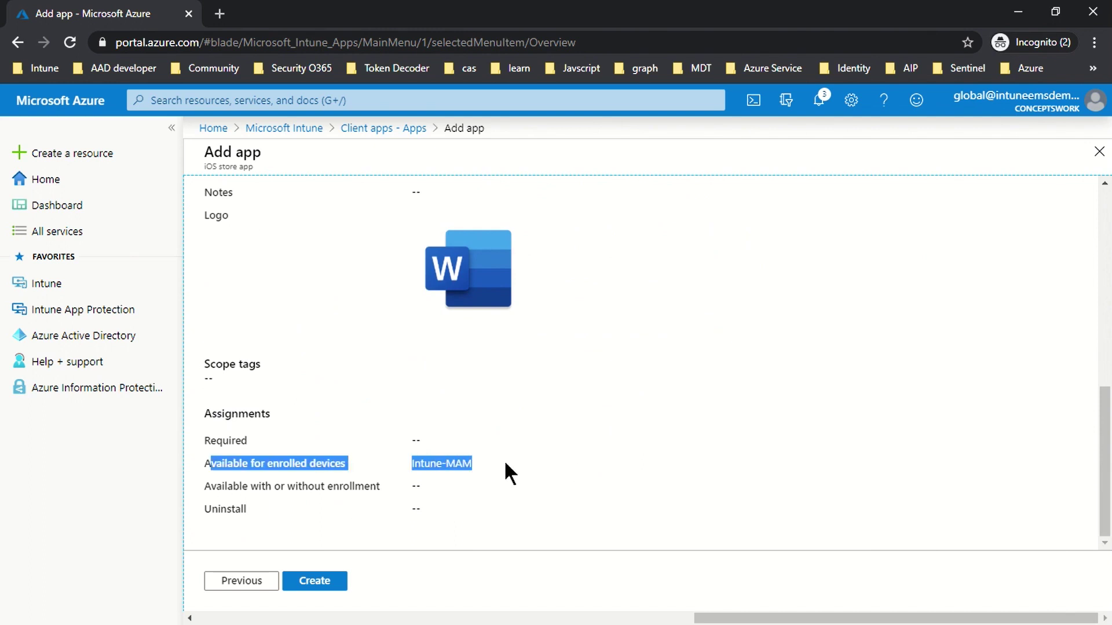
left_click(324, 585)
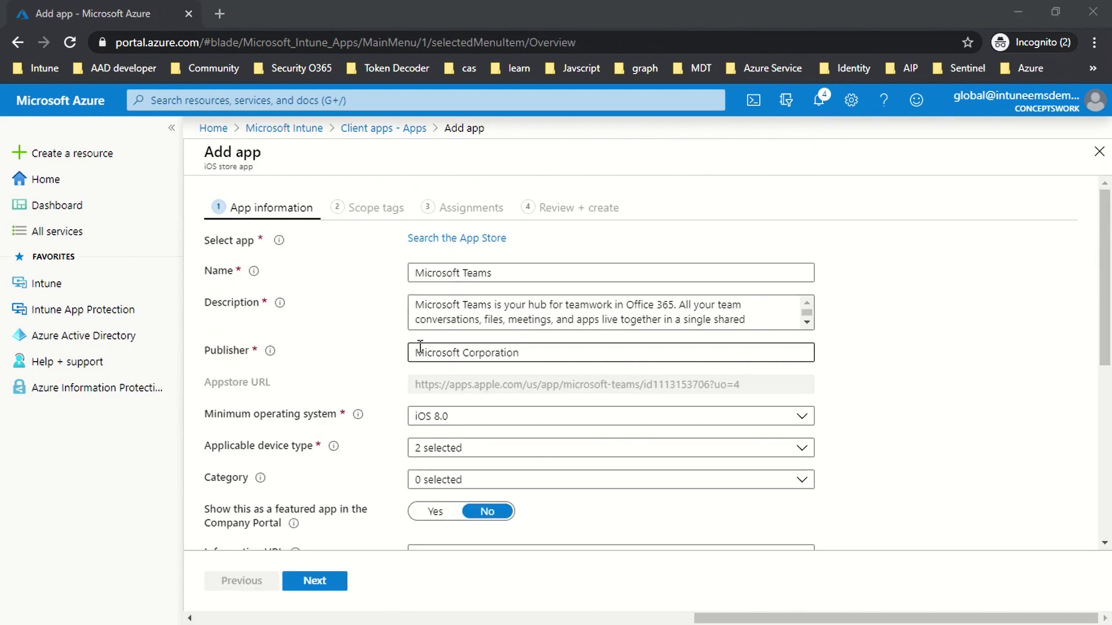
- Set Microsoft Teams as a featured app and continue through Scope tags to Assignments
scroll(301, 450, "down", 1)
left_click(438, 430)
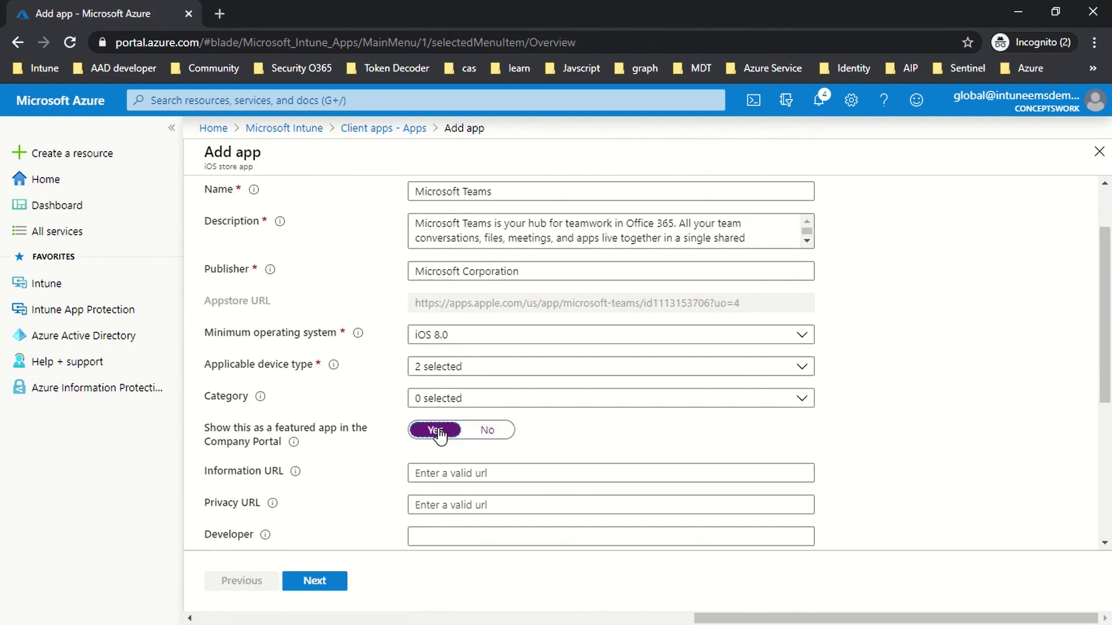
left_click(311, 583)
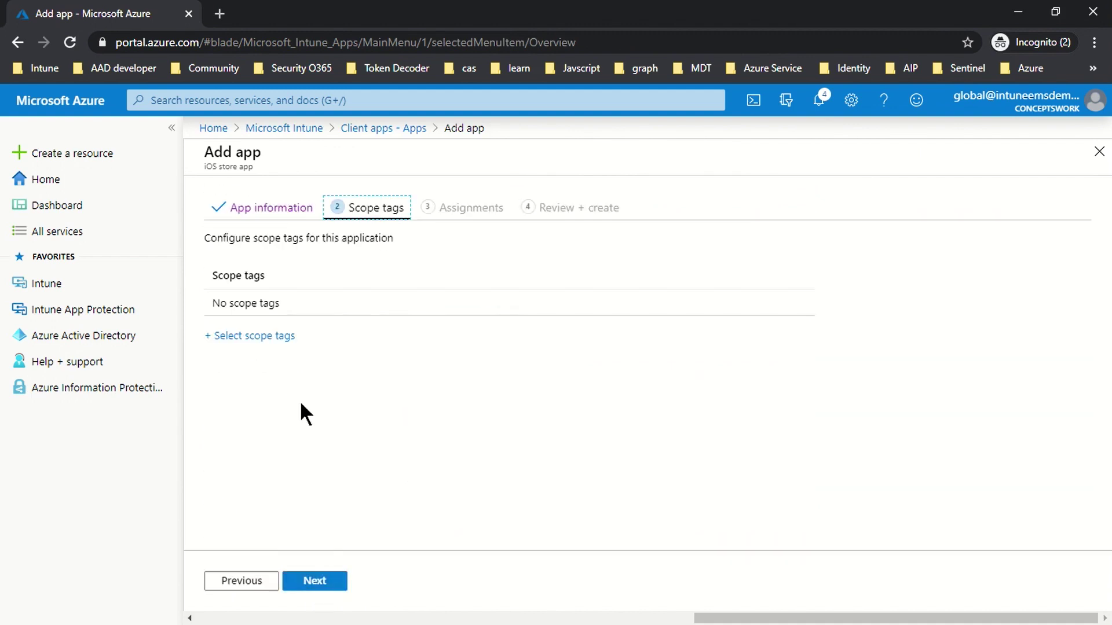
left_click(296, 576)
- Assign Teams to Intune-MAM as Available with or without enrollment, then create it
scroll(544, 382, "down", 3)
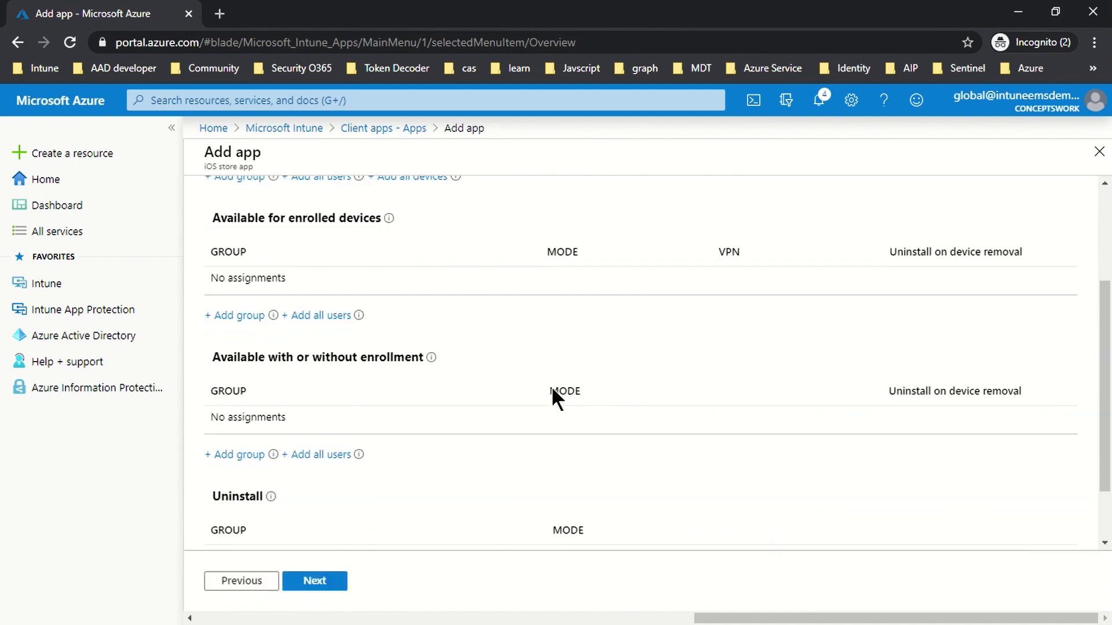
left_click(234, 457)
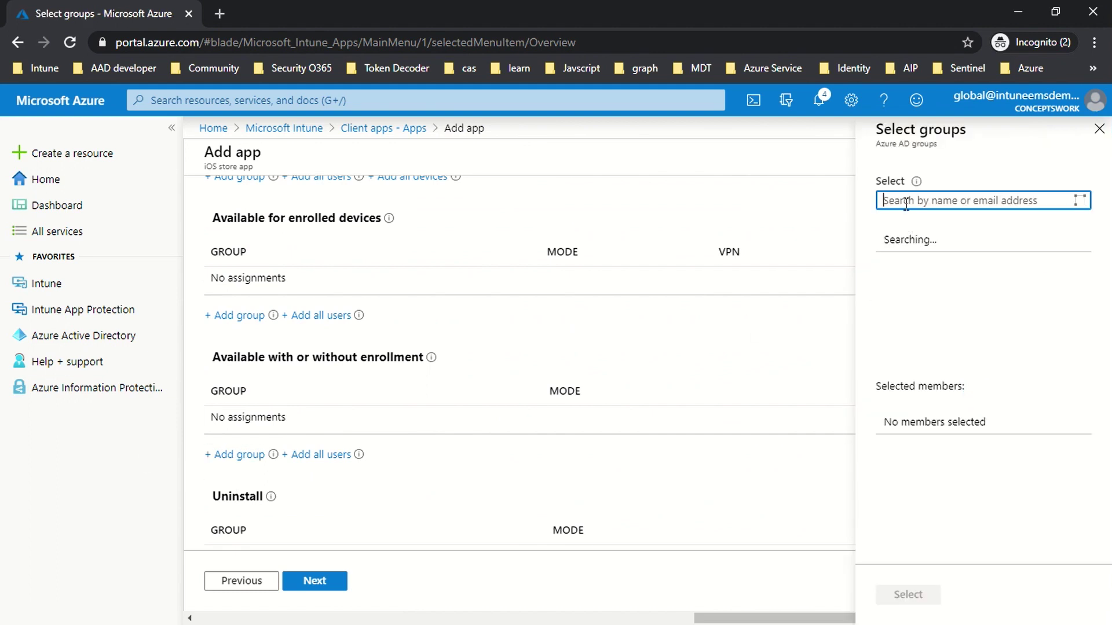
type("Intune")
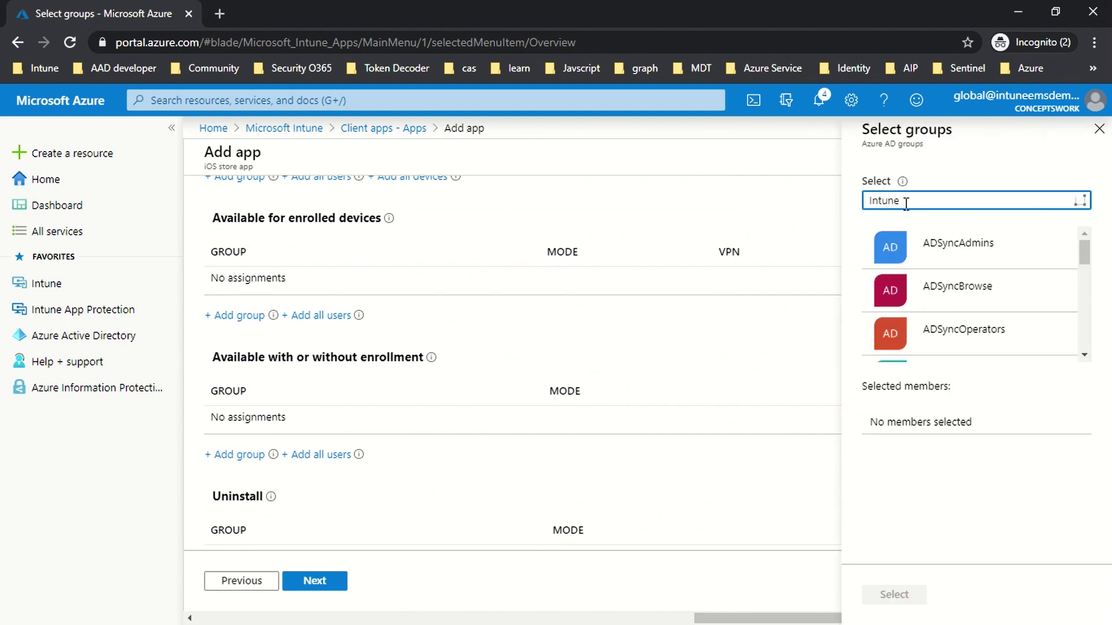
left_click(929, 248)
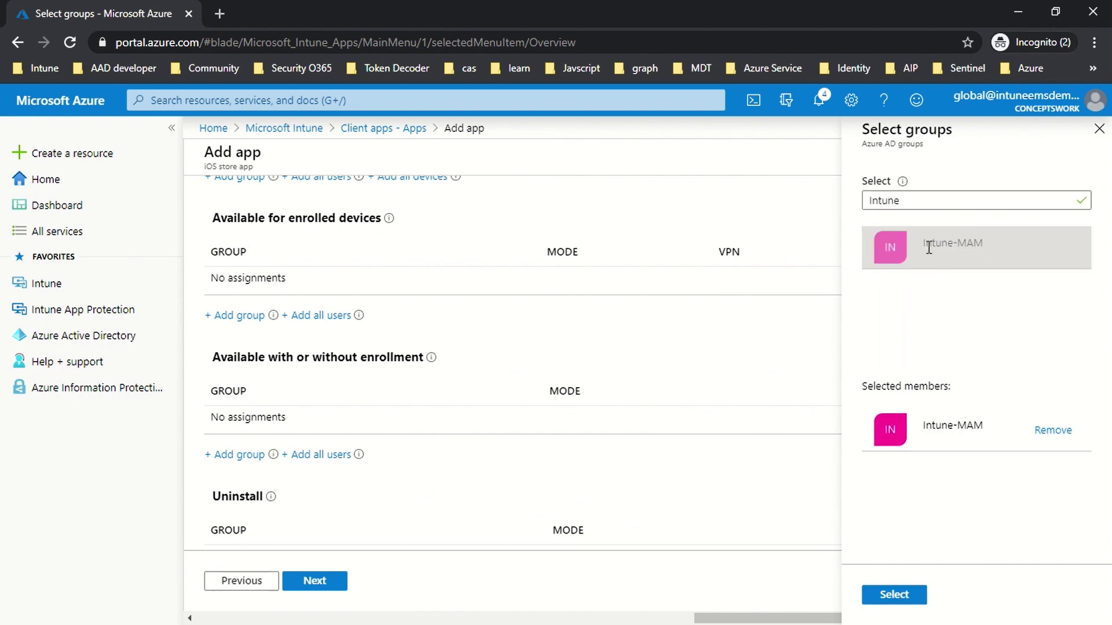
left_click(895, 595)
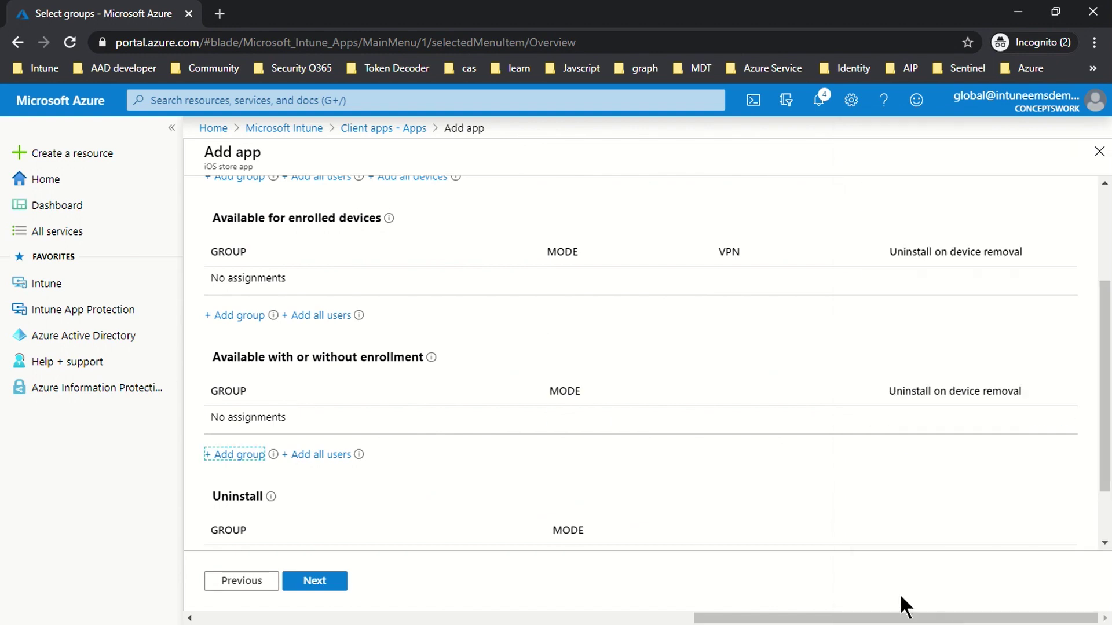
left_click(319, 582)
left_click(327, 582)
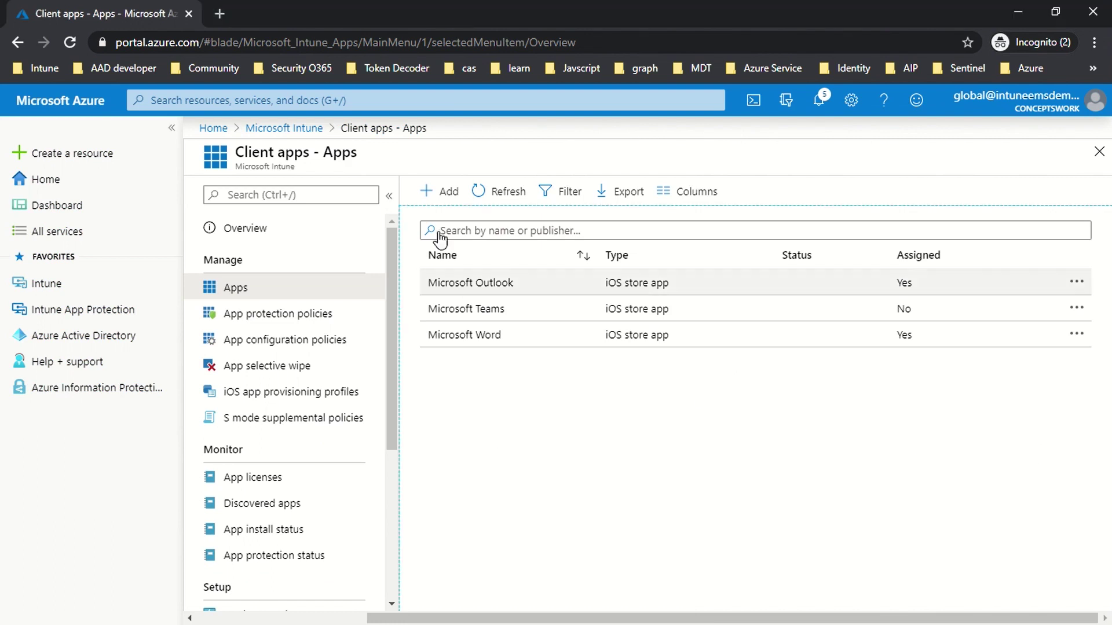
- Start adding another app and scroll the app type list down to the Other options
left_click(445, 191)
scroll(603, 338, "down", 5)
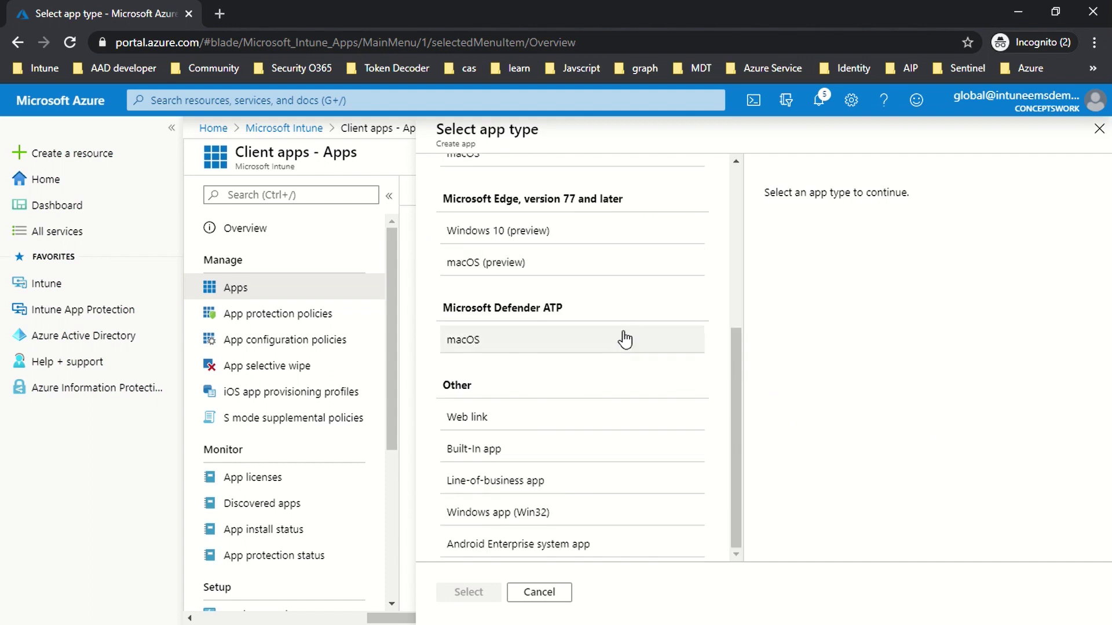
- Start a Web link app named ConceptsWork, with description 'Channel' and publisher ConceptsWork
left_click(530, 427)
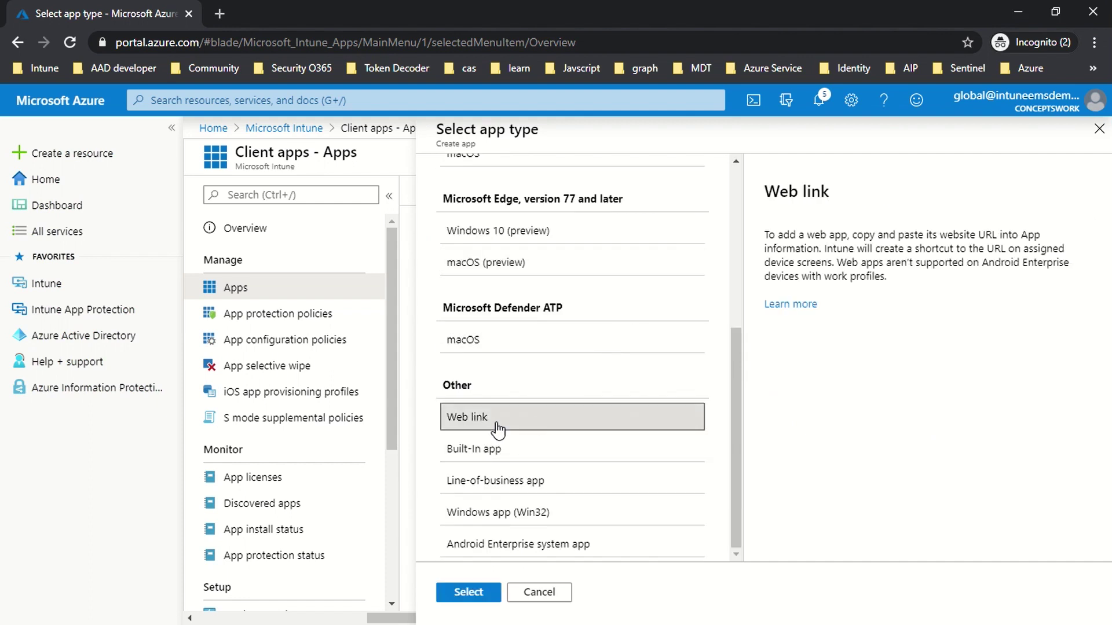
left_click(468, 591)
left_click(455, 239)
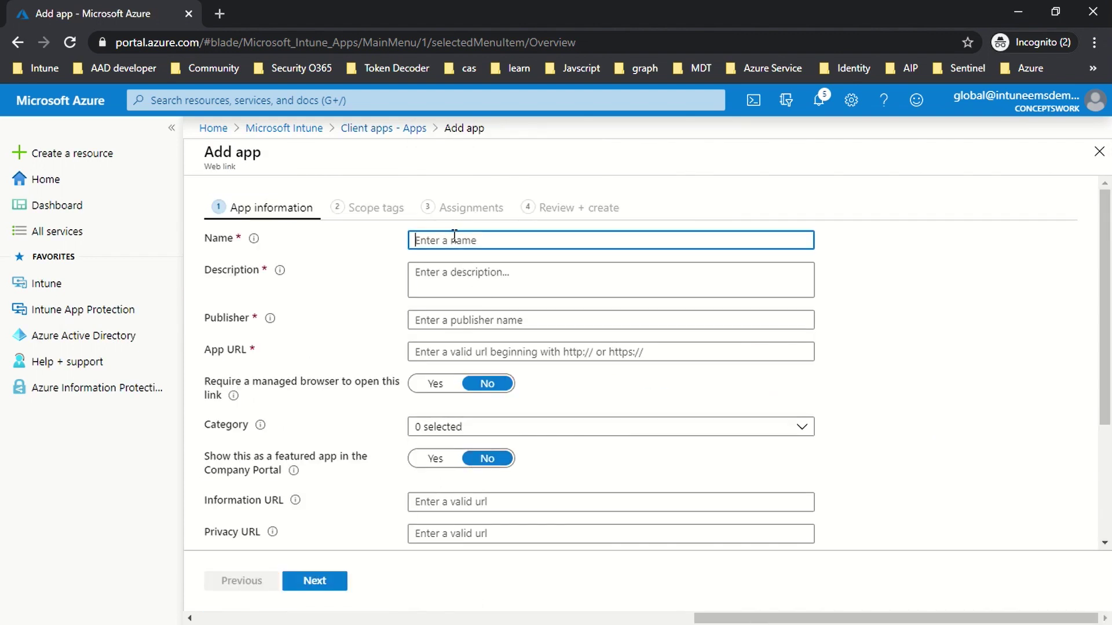
type("Concepts")
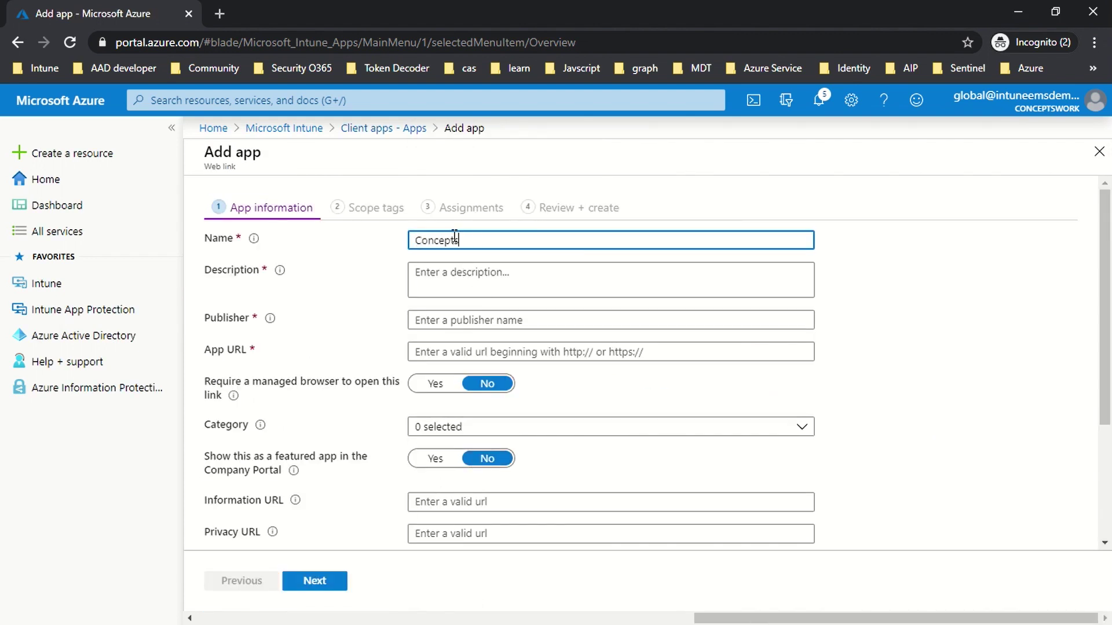
type("Work")
key("Tab")
type("Channel")
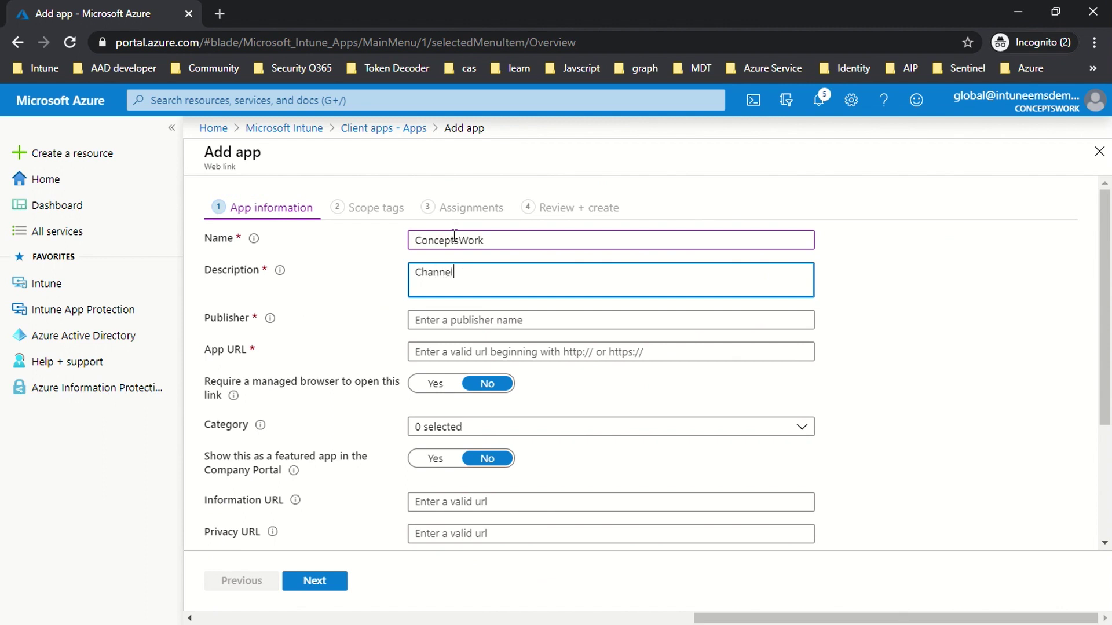
key("Tab")
type("ConceptsWork")
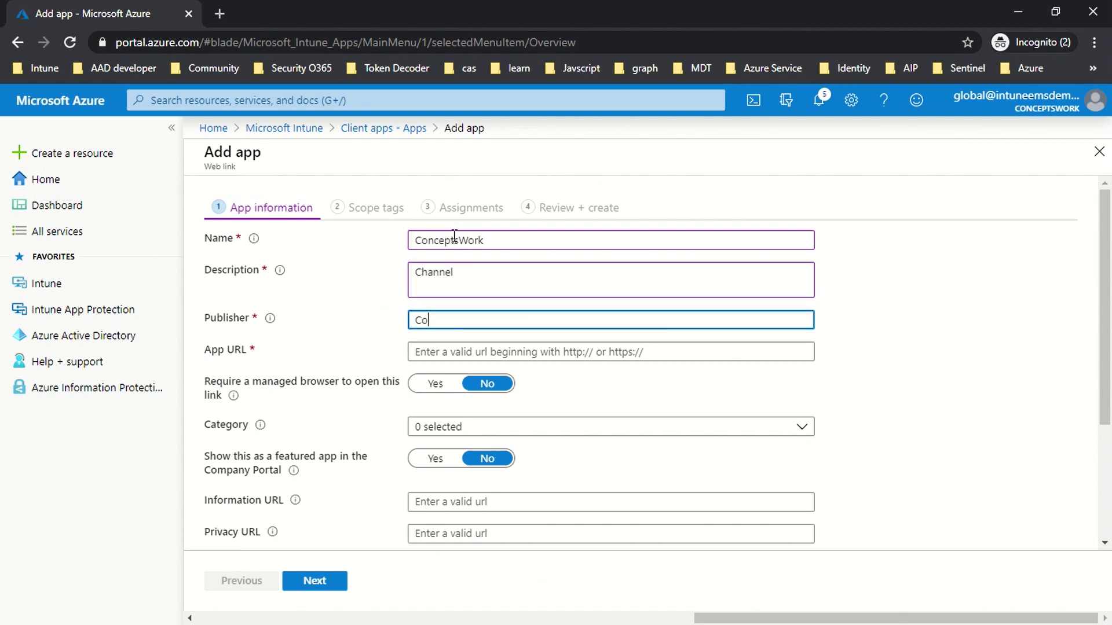
key("Tab")
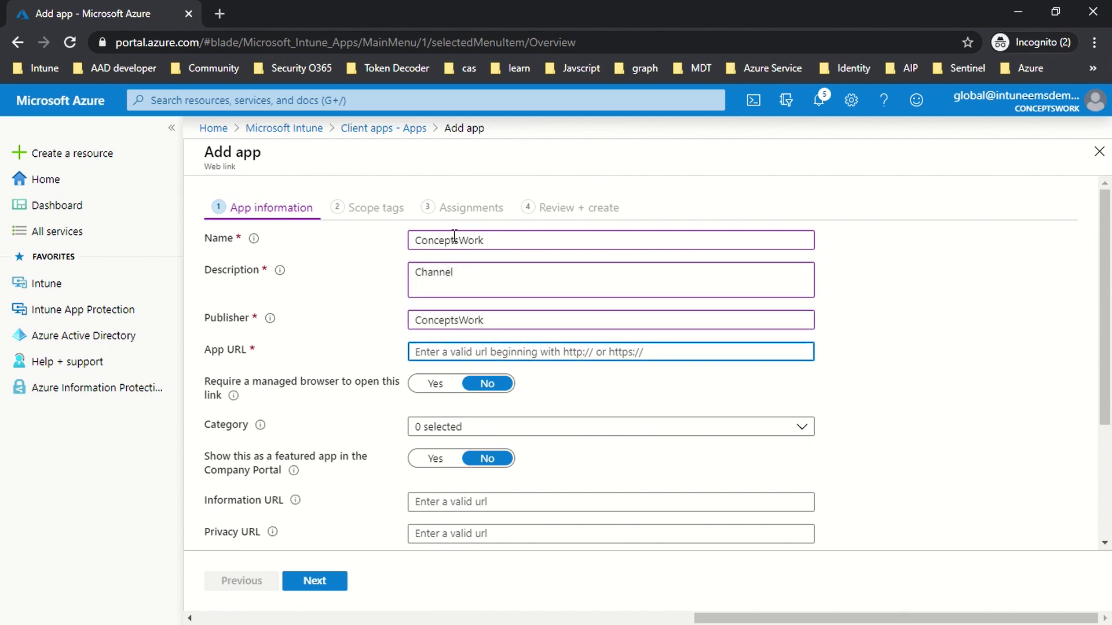
key("alt+Tab")
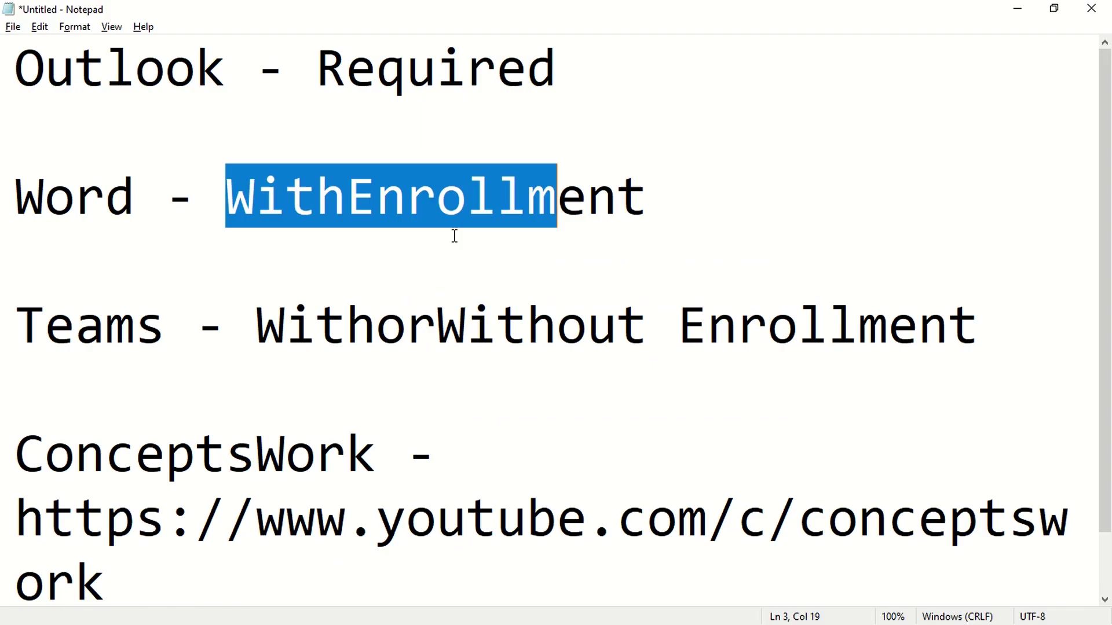
left_click_drag(110, 601, 3, 444)
key("ctrl+c")
key("alt+Tab")
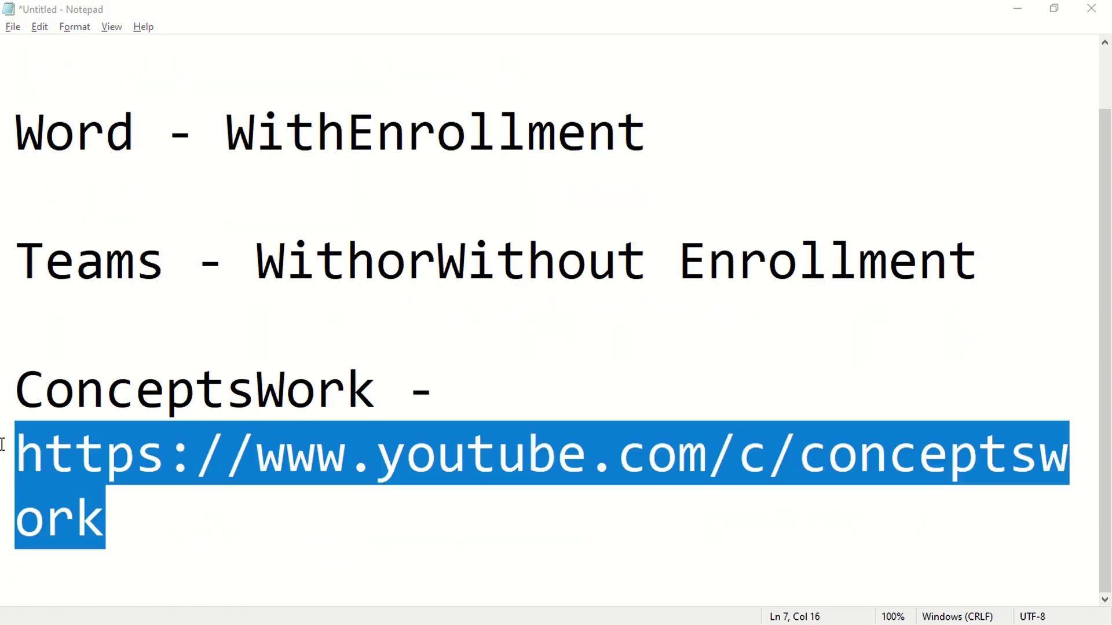
key("ctrl+v")
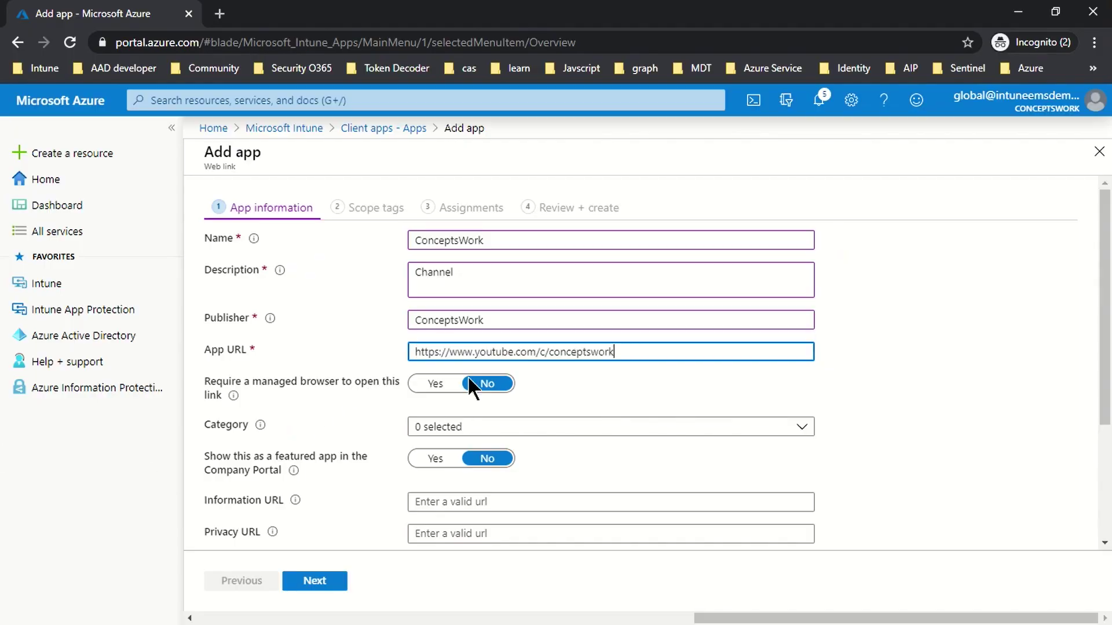
- Leave managed browser off, set category to Books & Reference, and feature the app in Company Portal
left_click(606, 370)
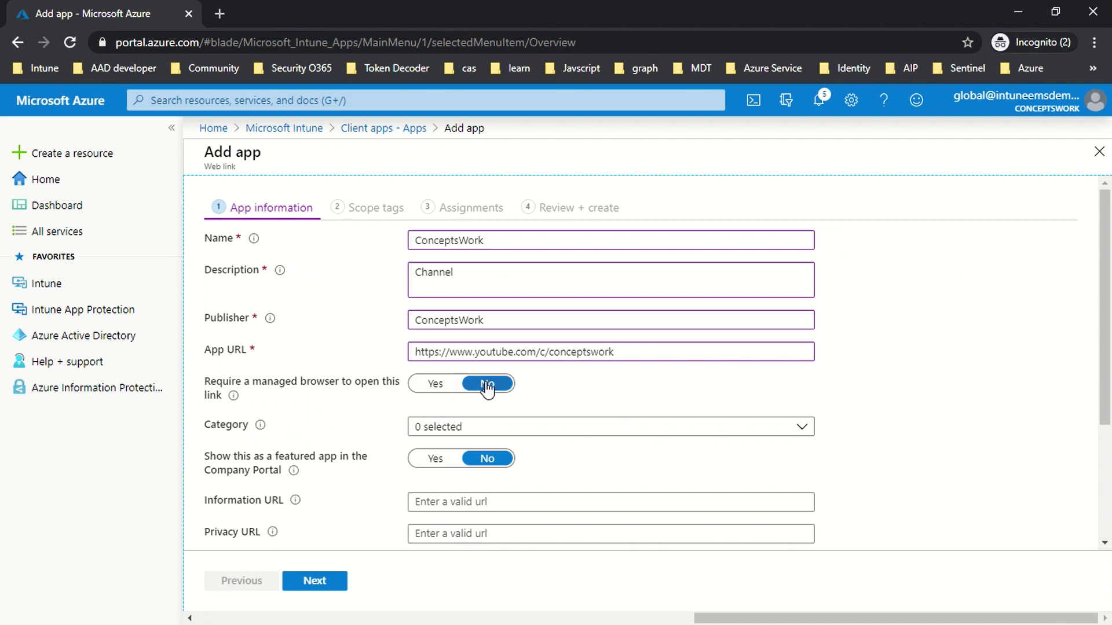
scroll(570, 394, "down", 2)
left_click(447, 350)
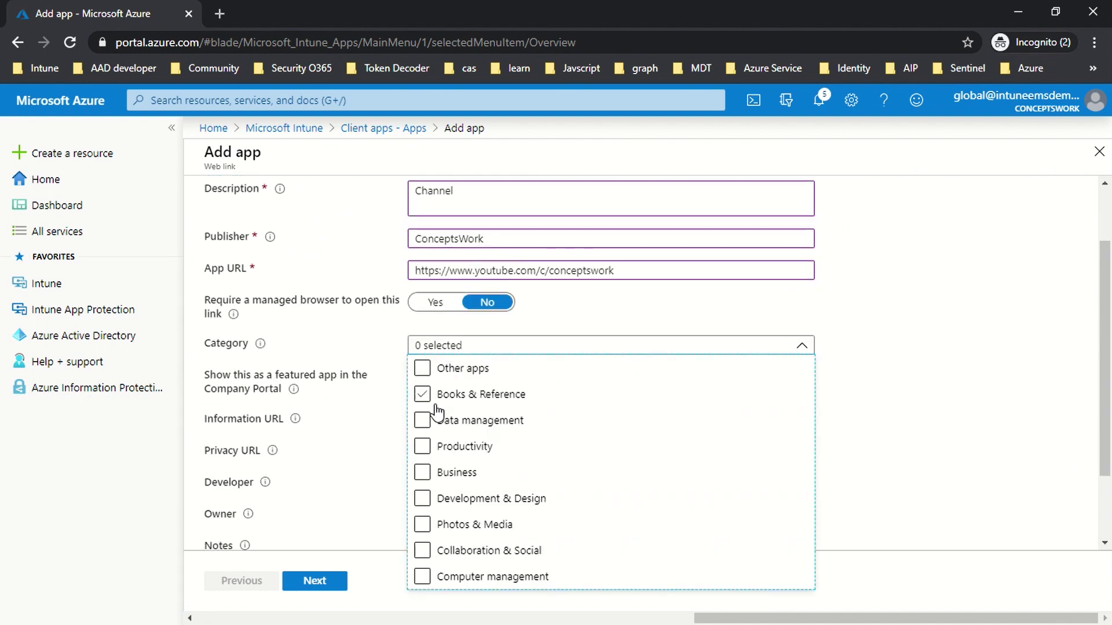
left_click(428, 395)
left_click(918, 384)
scroll(916, 380, "down", 2)
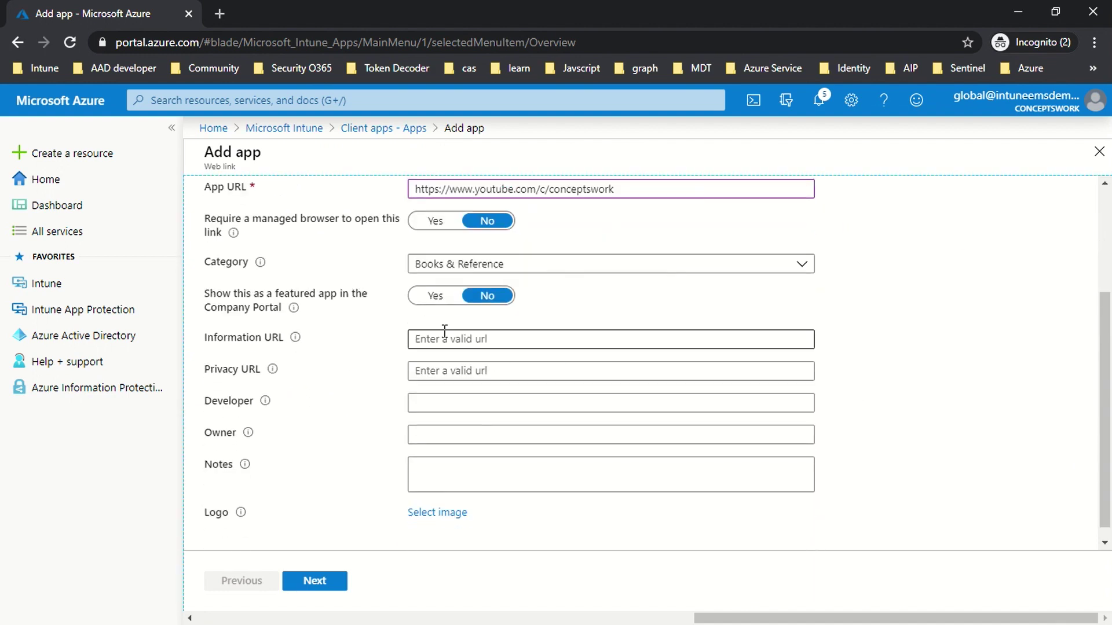
left_click(433, 298)
- Skip past Scope tags to the Assignments step
left_click(340, 581)
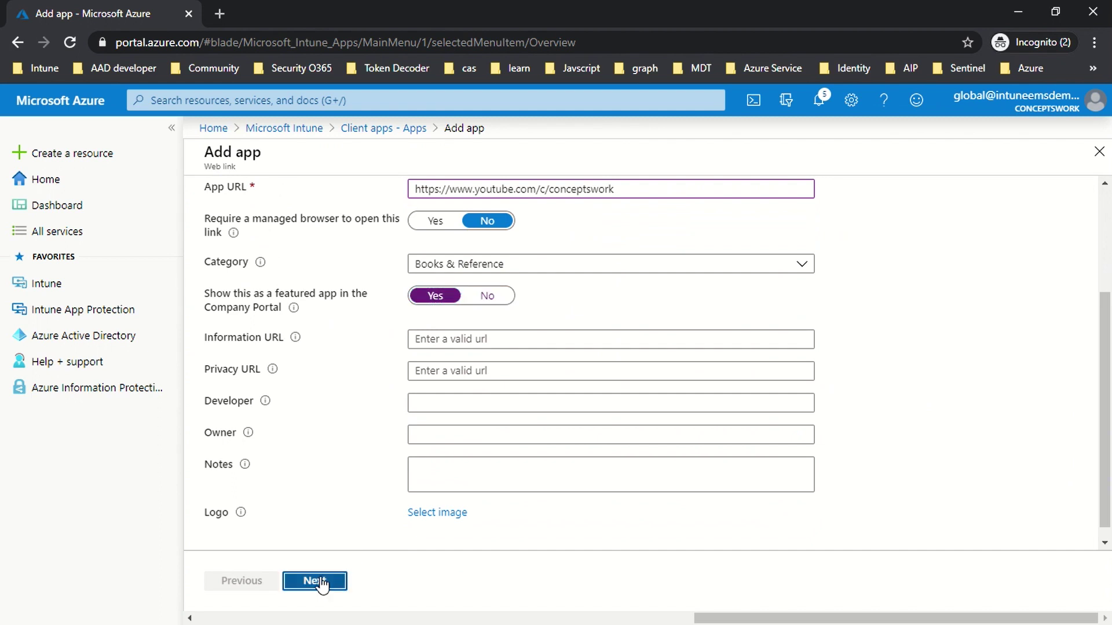
left_click(313, 576)
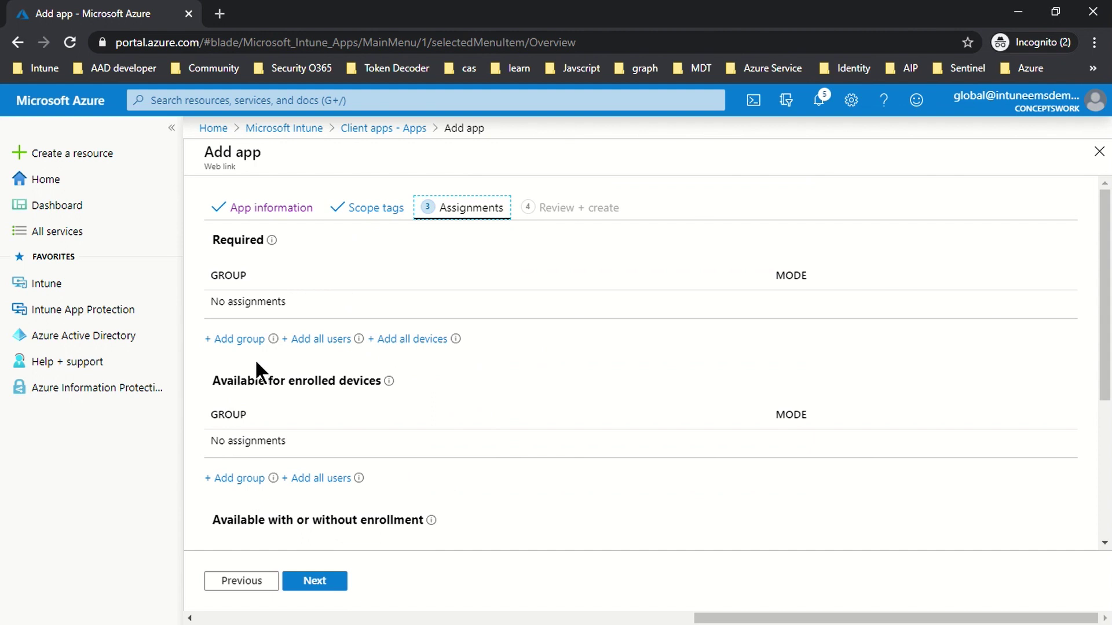
scroll(590, 385, "down", 4)
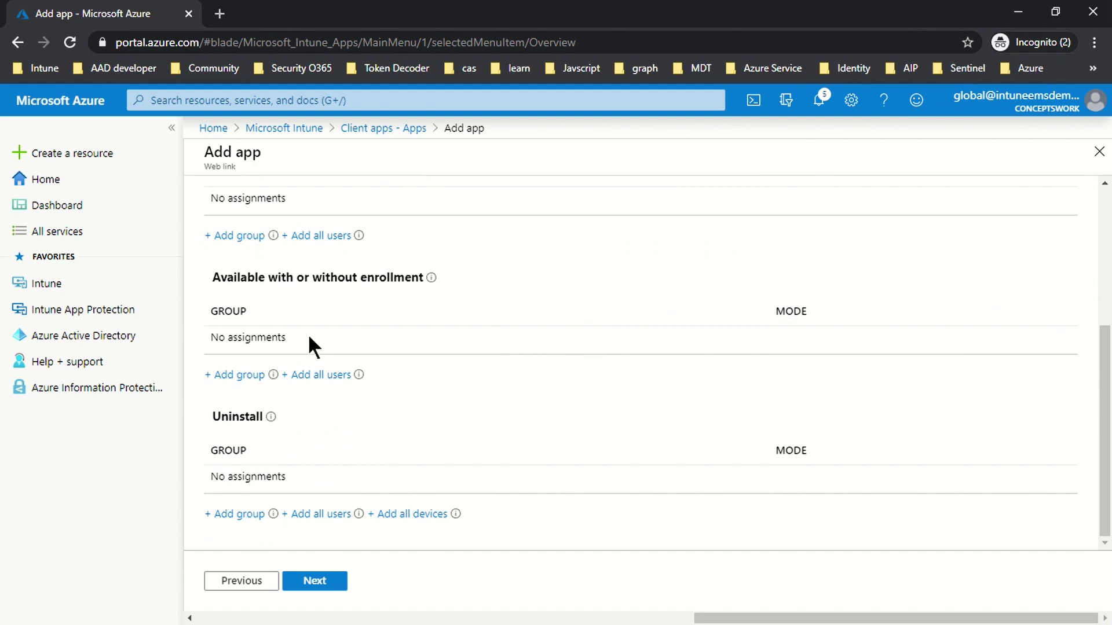
- Assign the Intune-MAM group as available with or without enrollment
left_click(234, 376)
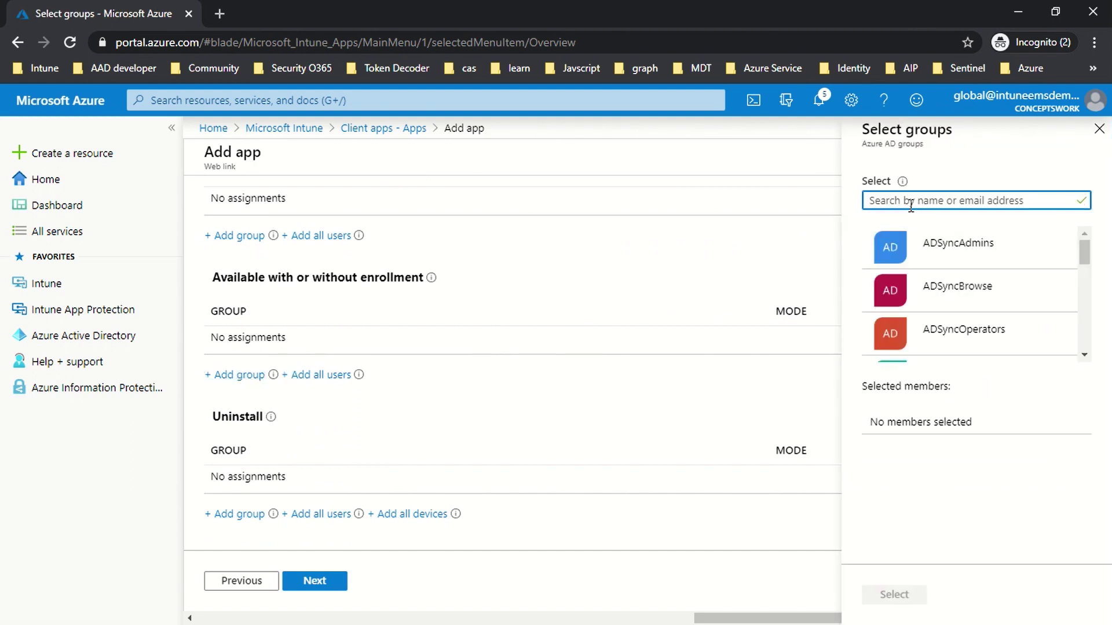
type("Intune")
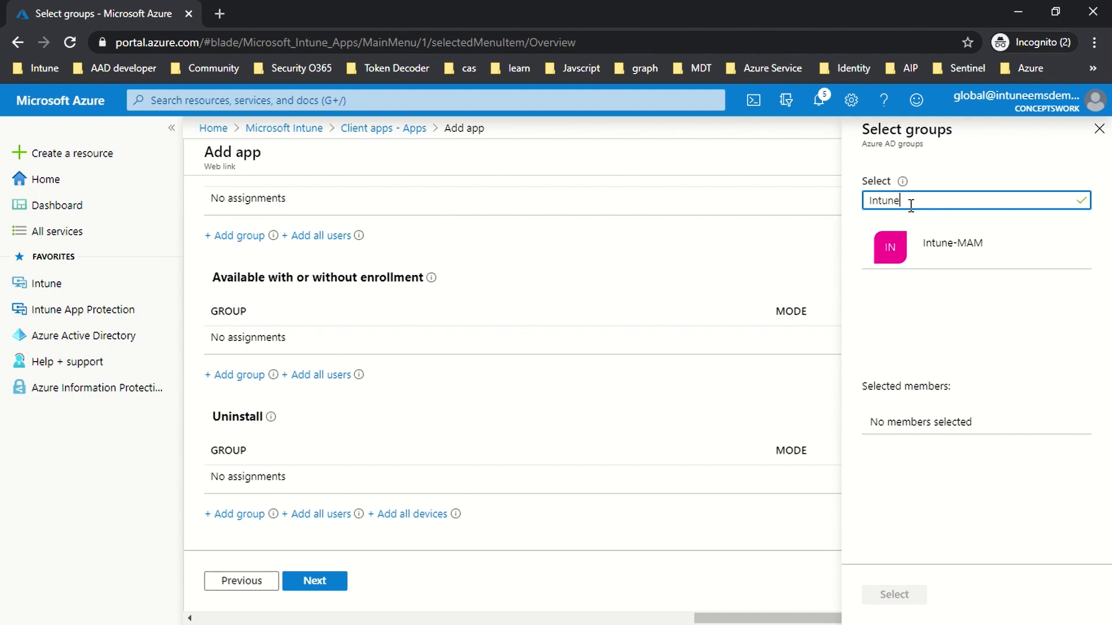
left_click(927, 259)
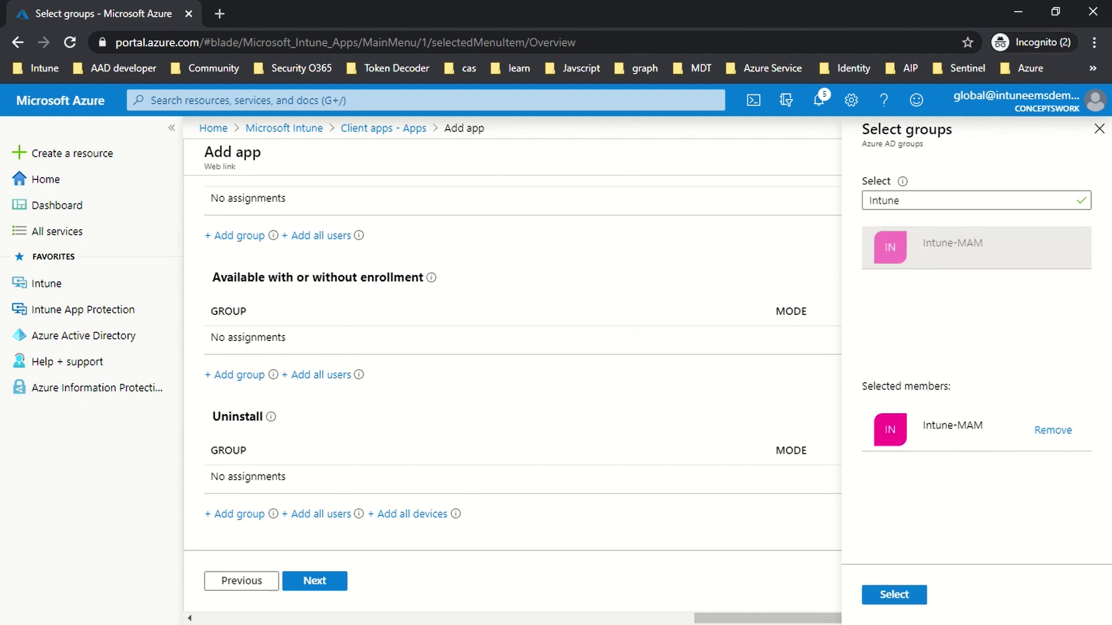
left_click(892, 599)
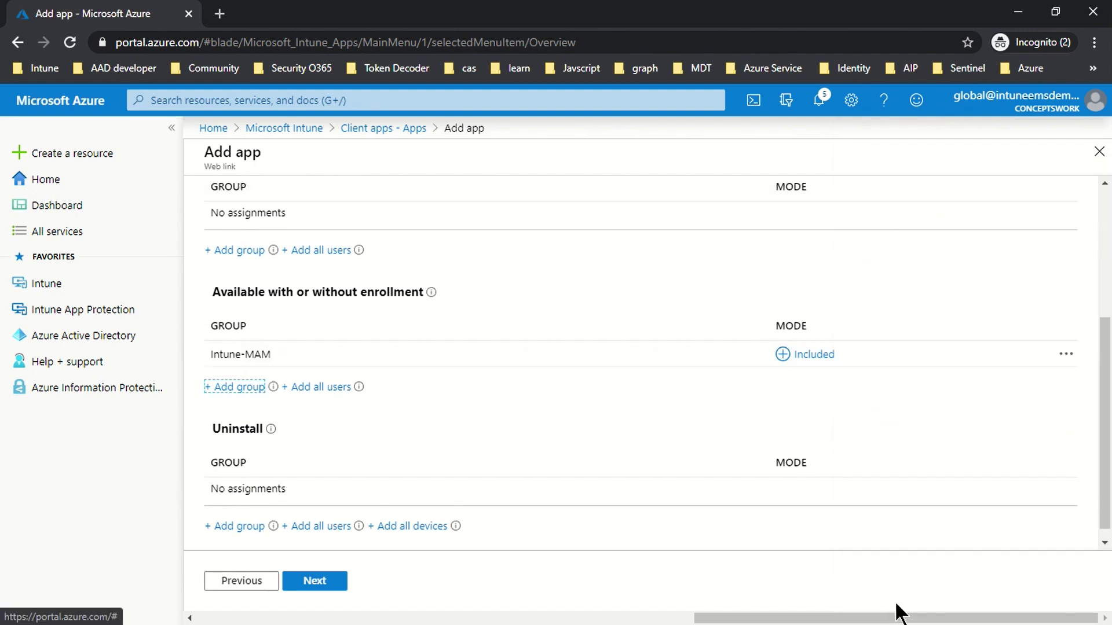
- Review and create the ConceptsWork web link, then close its app page
left_click(329, 587)
left_click(316, 582)
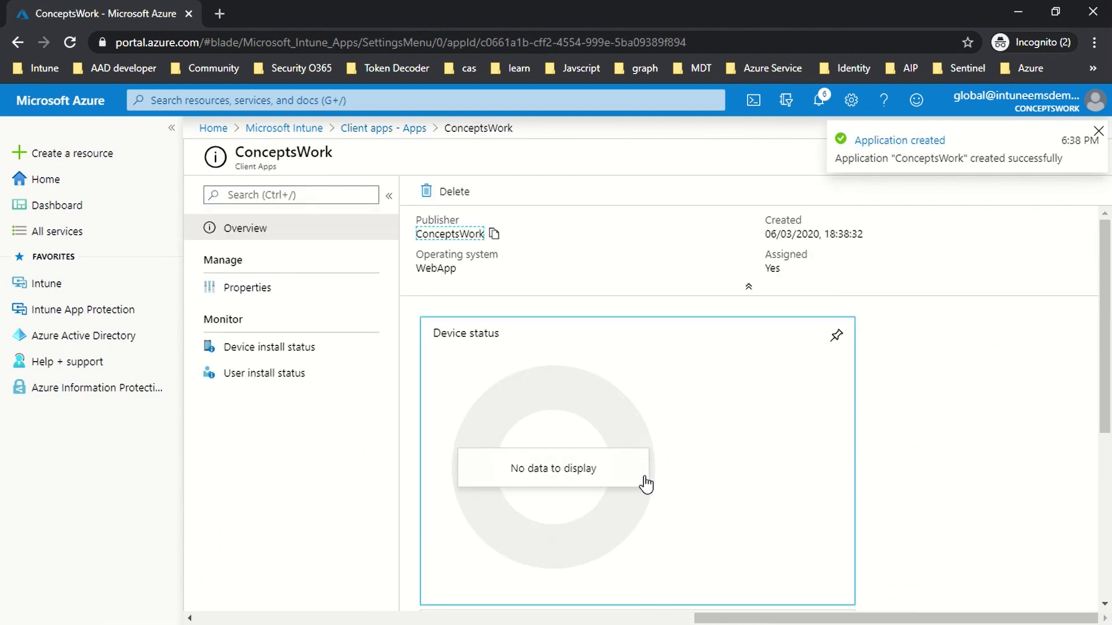
left_click(1099, 131)
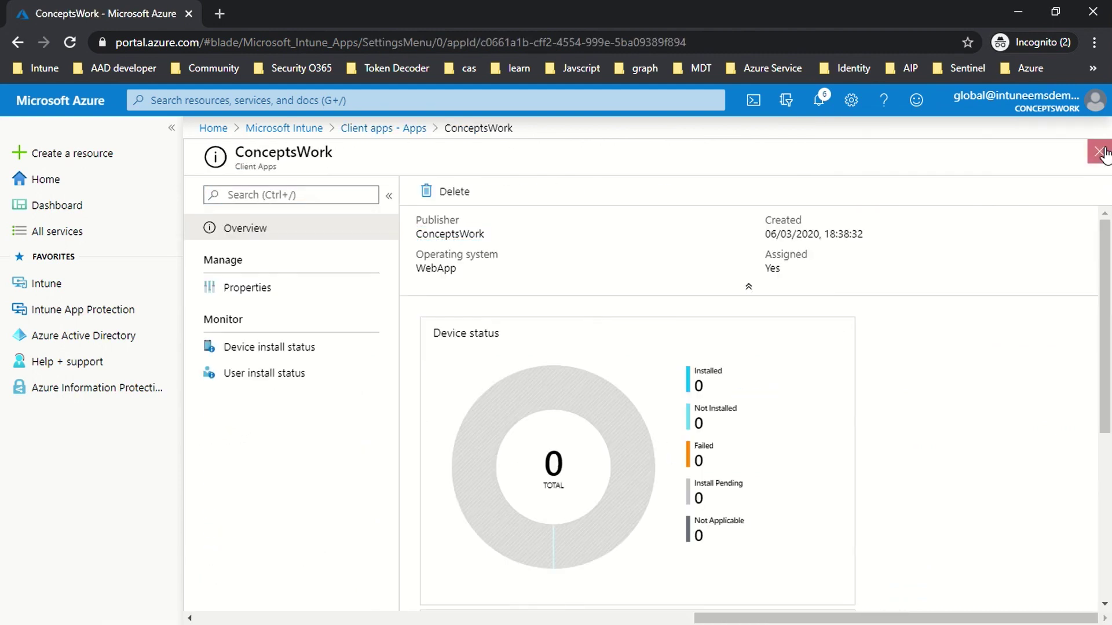
left_click(1099, 152)
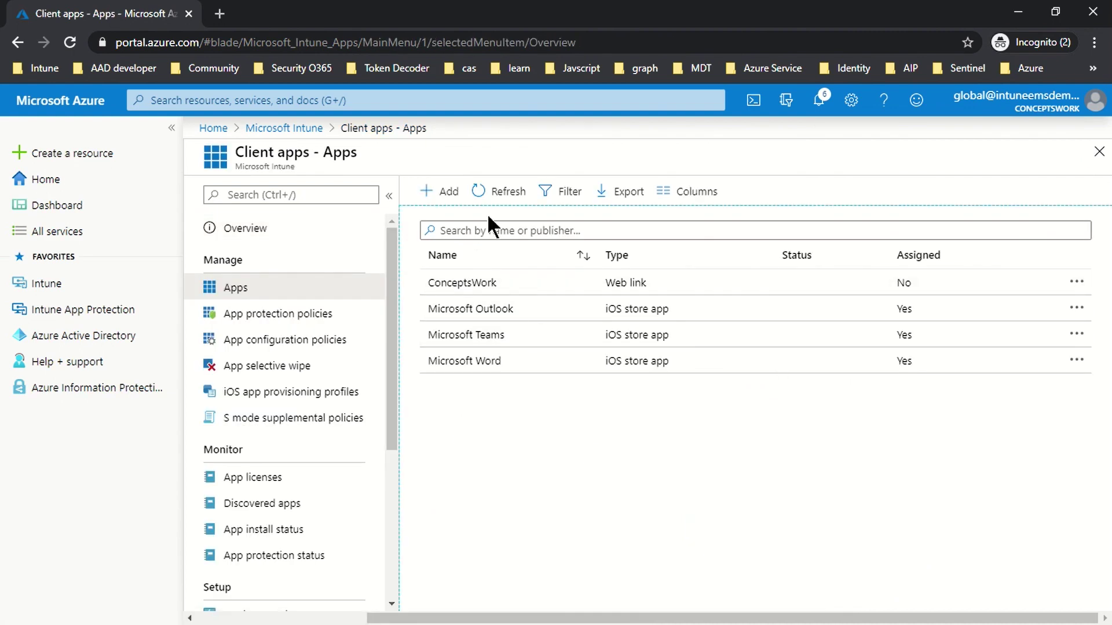
- Refresh the client apps list so ConceptsWork appears as a Web link
left_click(489, 197)
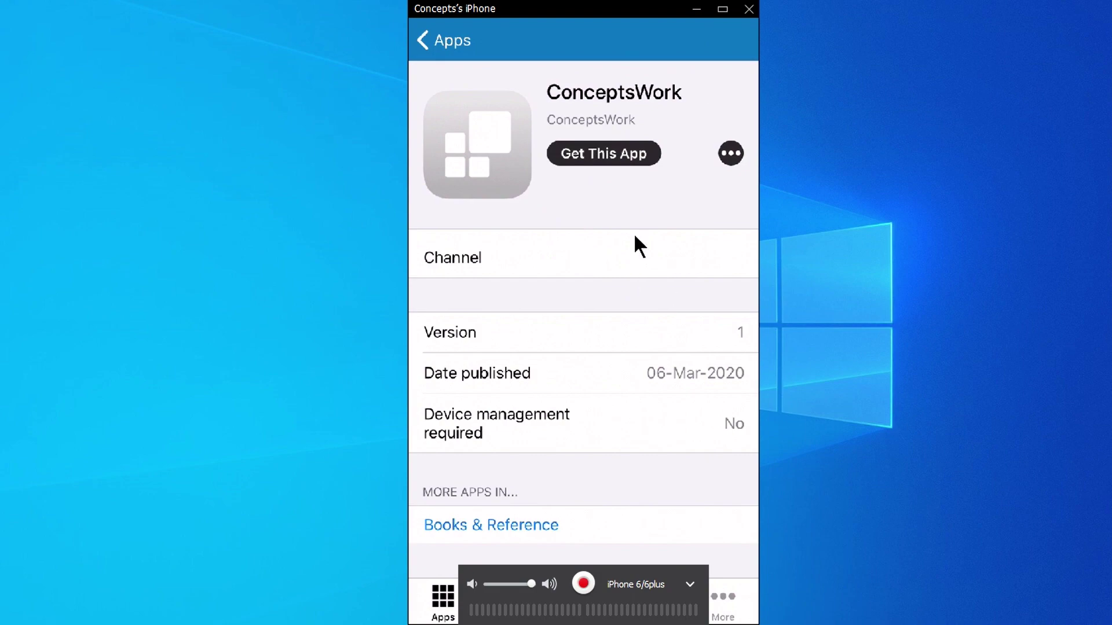
- Go back to the Company Portal app list, then return from Microsoft Word's page
left_click(455, 63)
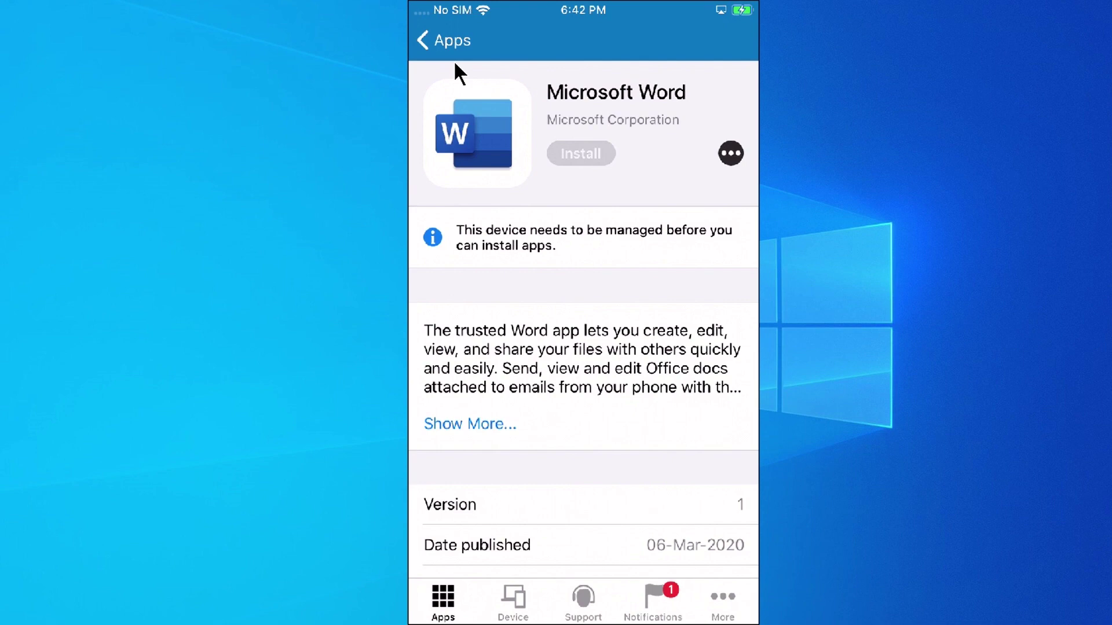
left_click(454, 61)
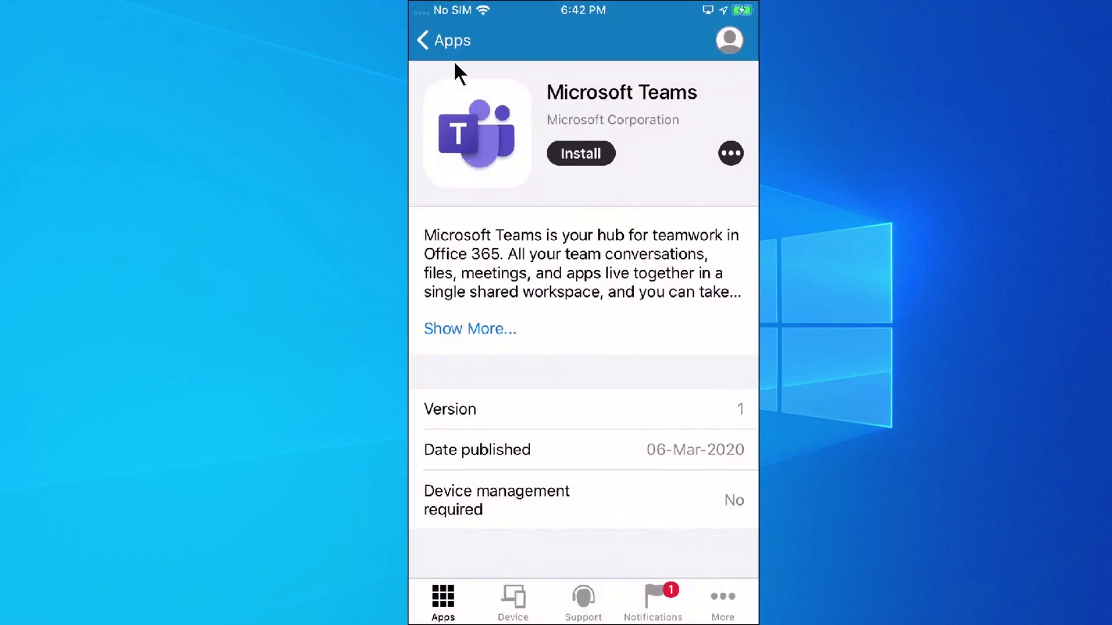
- Return from Microsoft Teams' page to the Company Portal app list
left_click(454, 61)
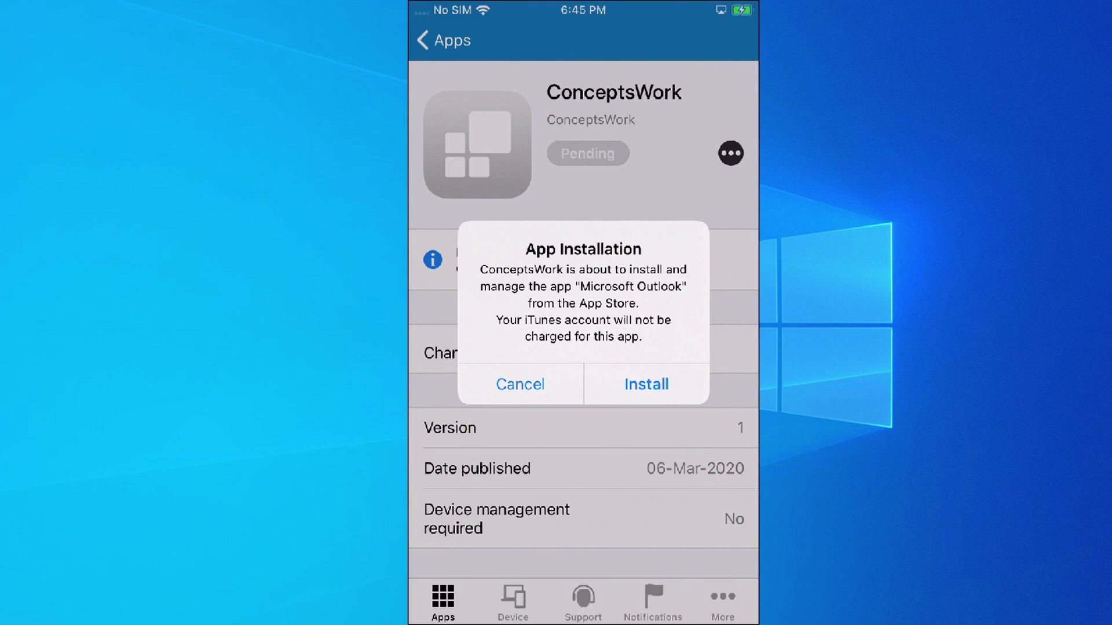
- Highlight 'Outlook' and 'Required' in the assignment notes placed beside the iPhone mirror
key("alt+Tab")
left_click_drag(606, 196, 592, 162)
left_click(305, 234)
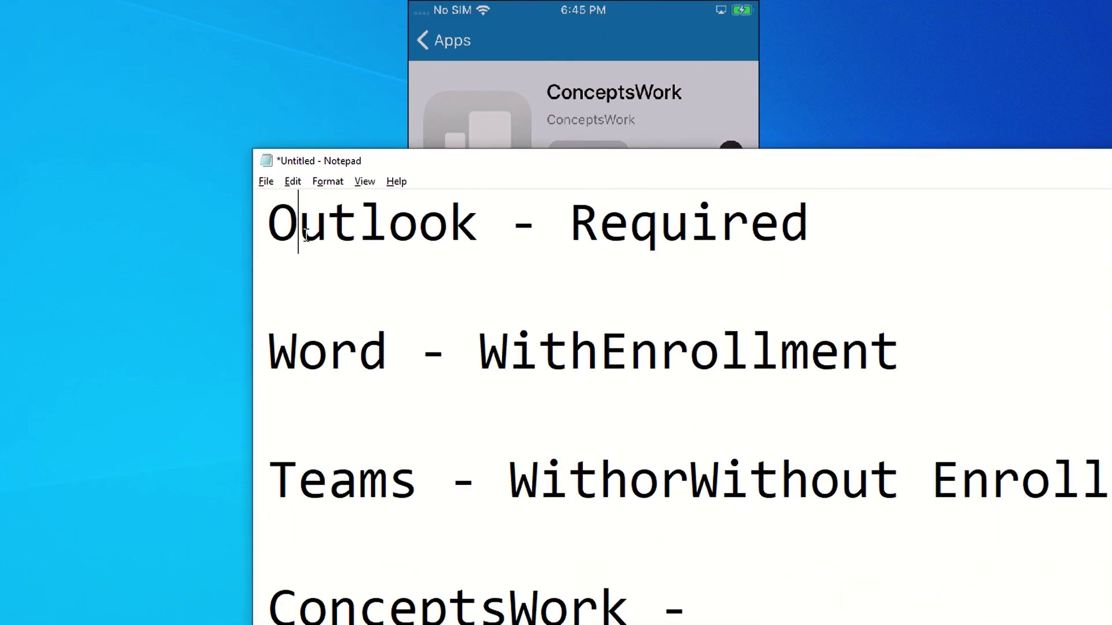
double_click(306, 235)
double_click(688, 236)
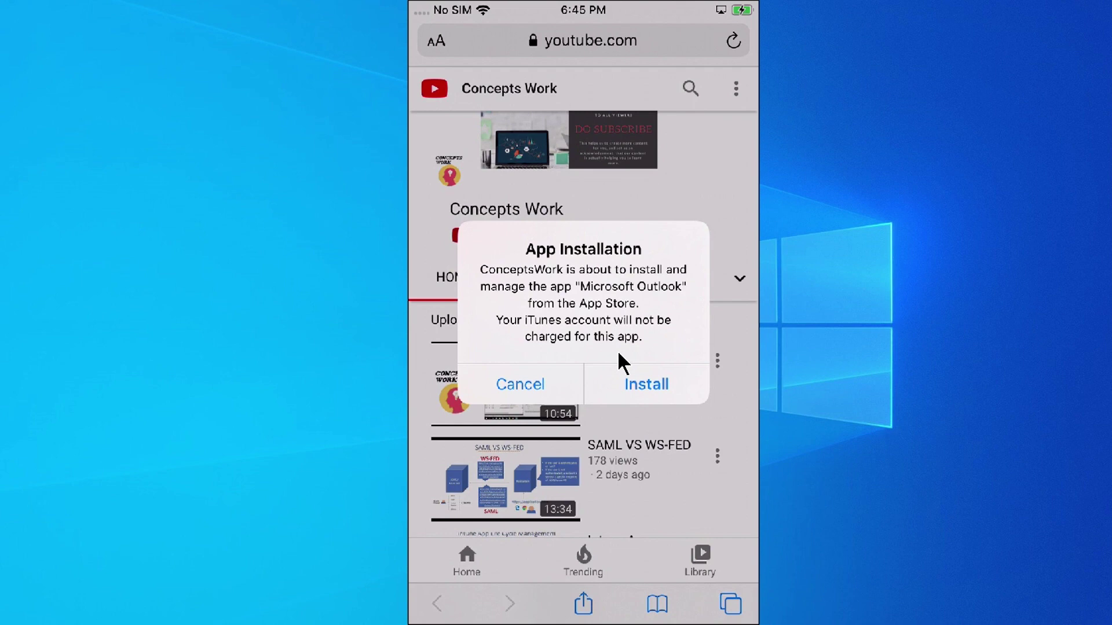
left_click_drag(1111, 281, 728, 282)
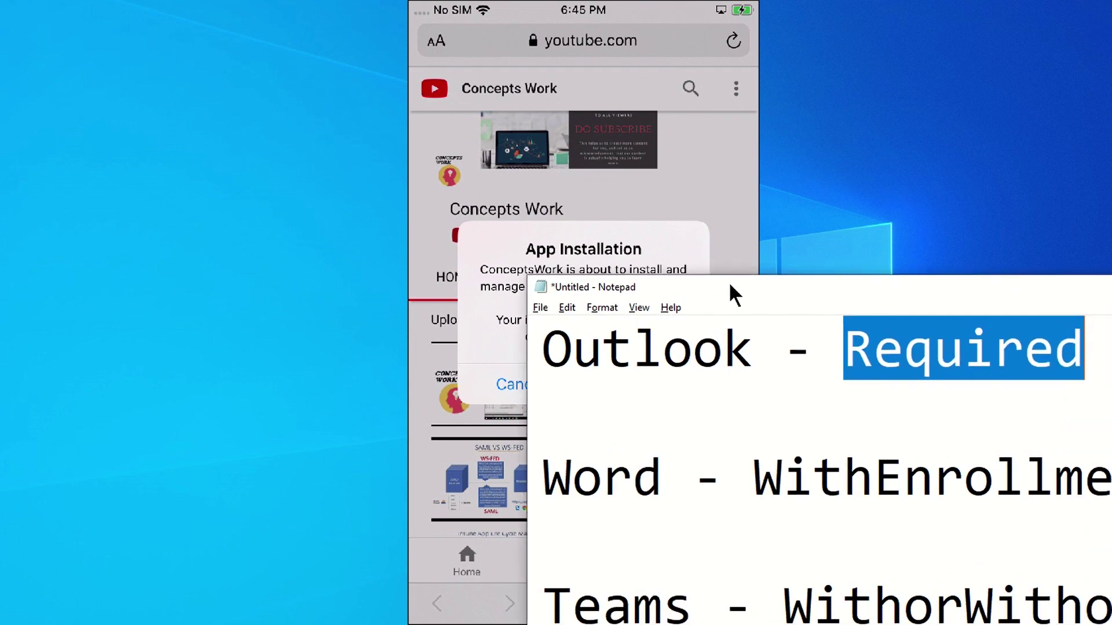